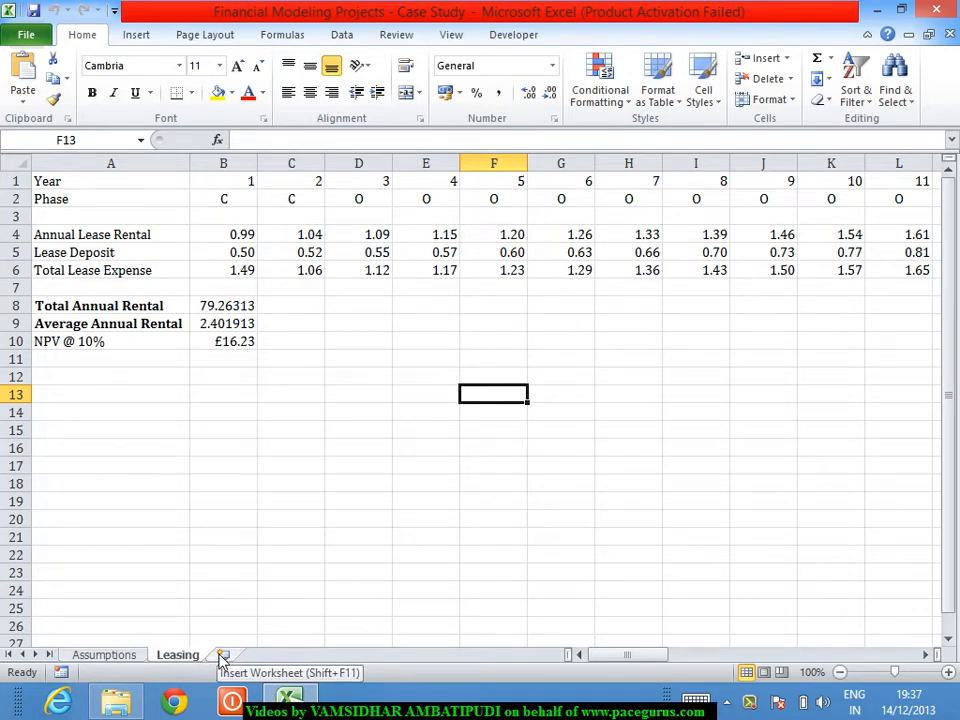
Add a new worksheet after the Leasing sheet and name it Construction
{"action": "left_click", "coordinate": [222, 656]}
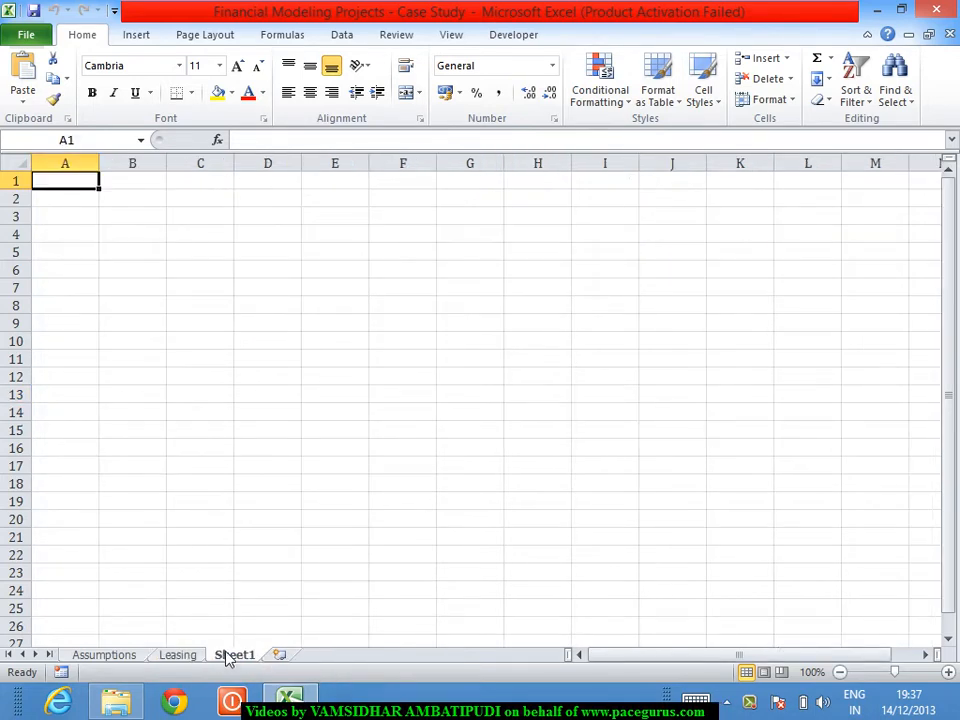
{"action": "right_click", "coordinate": [227, 657]}
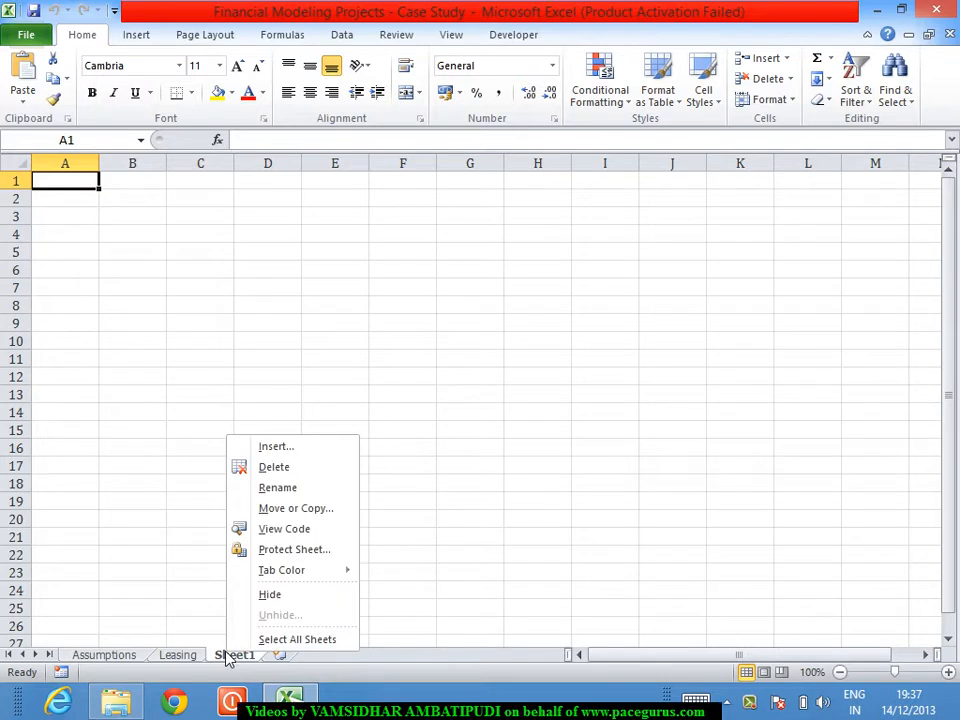
{"action": "left_click", "coordinate": [320, 489]}
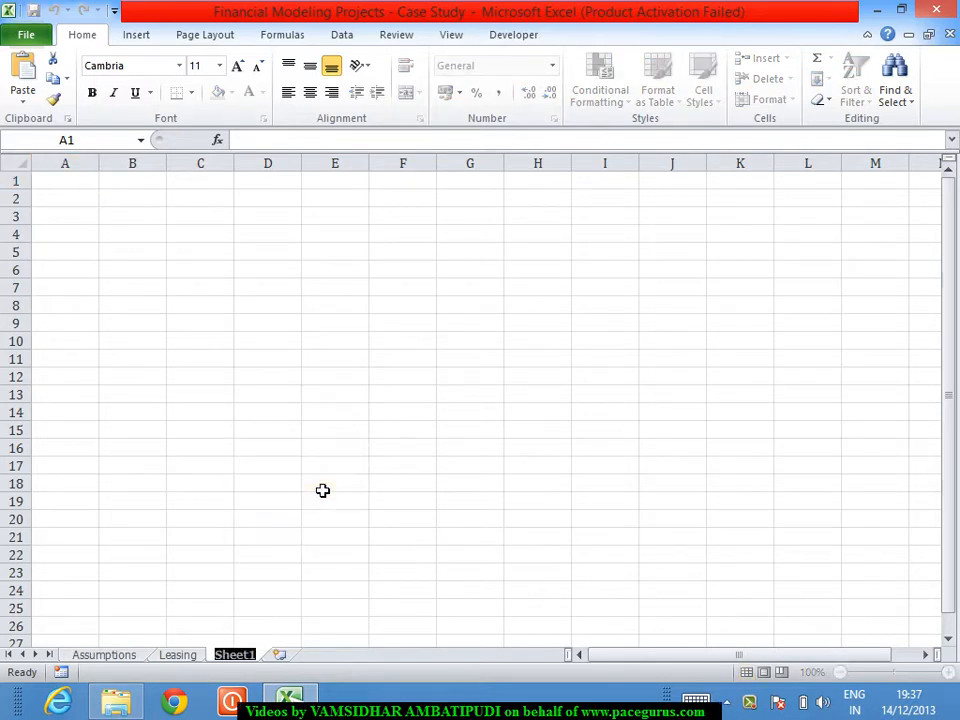
{"action": "type", "text": "Cons"}
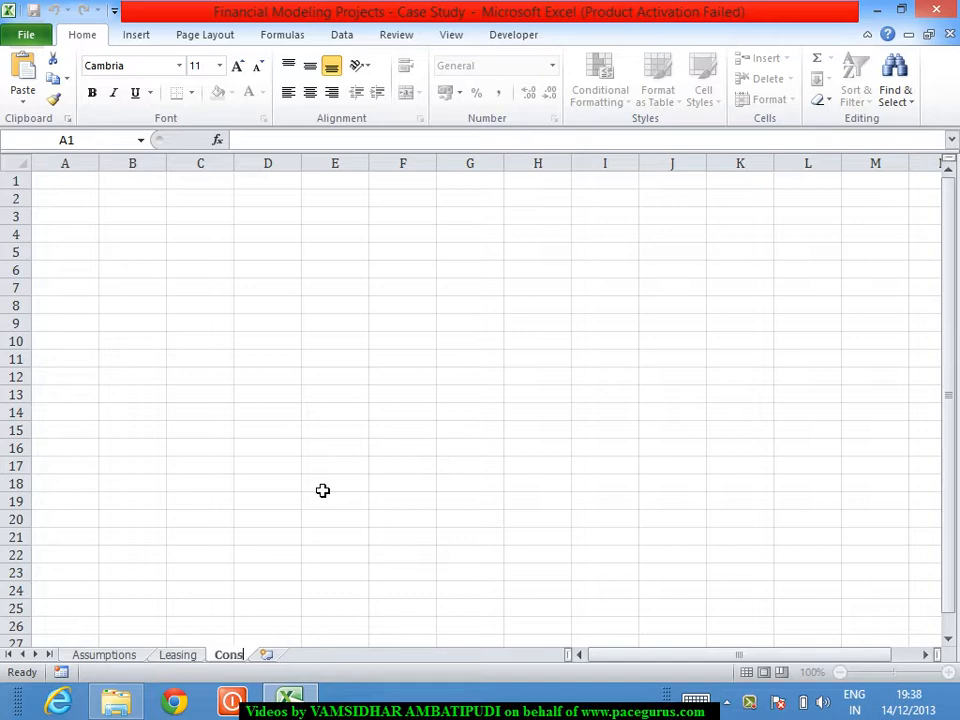
{"action": "type", "text": "truction"}
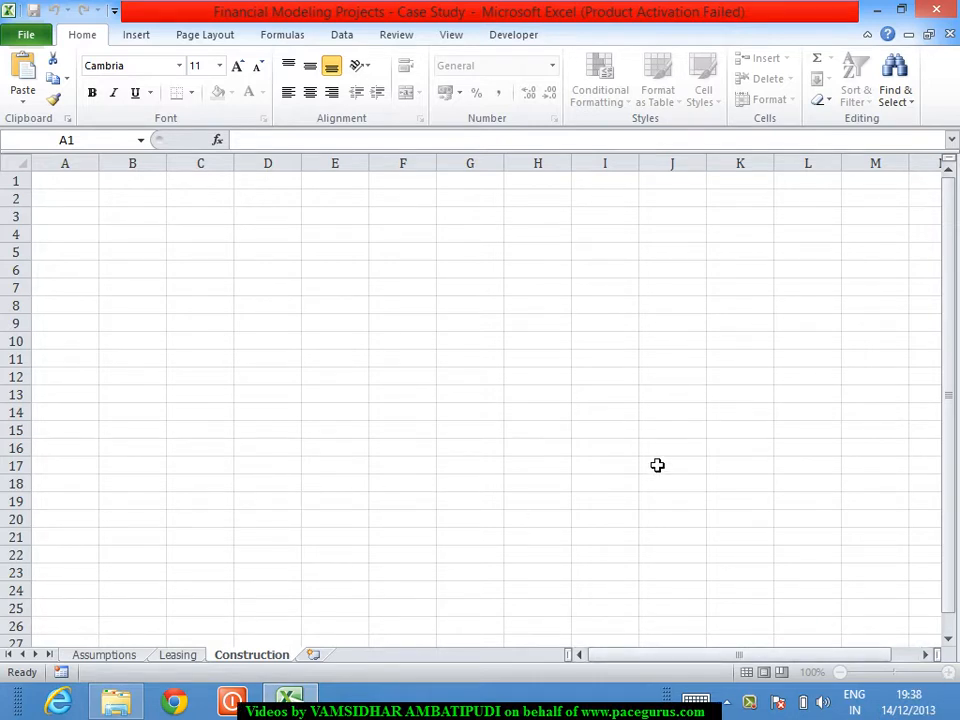
{"action": "key", "text": "Return"}
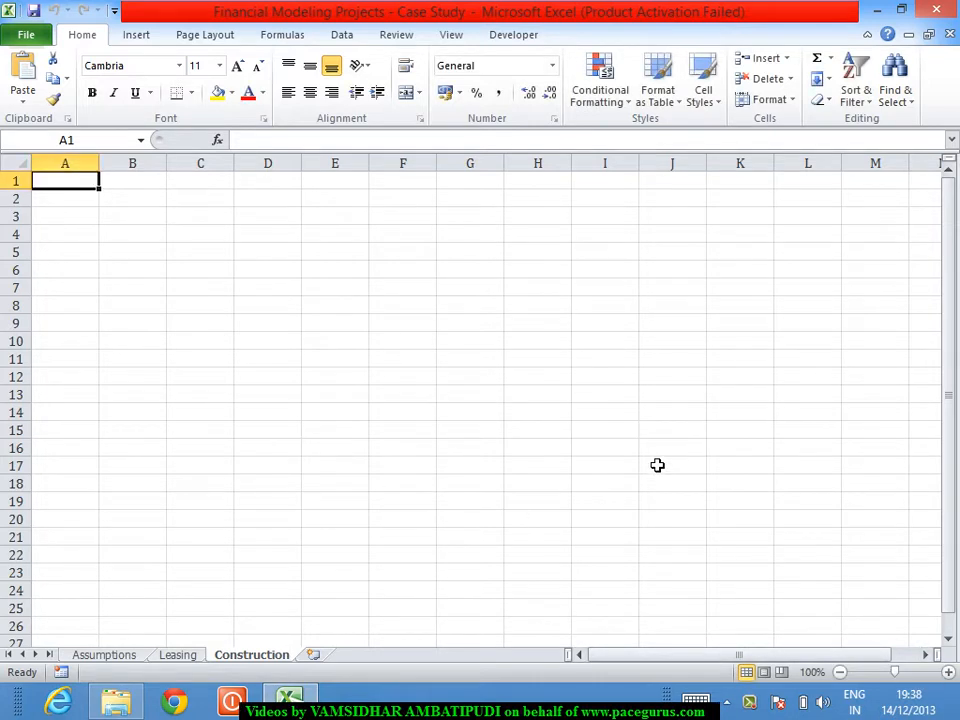
{"action": "left_click", "coordinate": [949, 679]}
{"action": "left_click", "coordinate": [949, 679]}
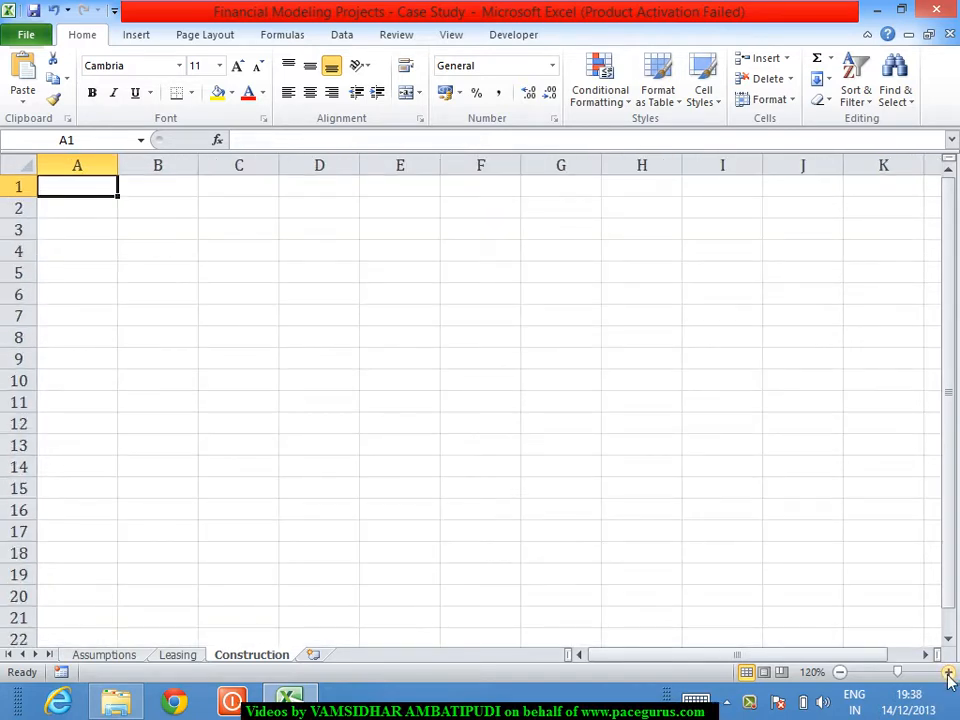
{"action": "left_click", "coordinate": [840, 672]}
{"action": "left_click", "coordinate": [840, 672]}
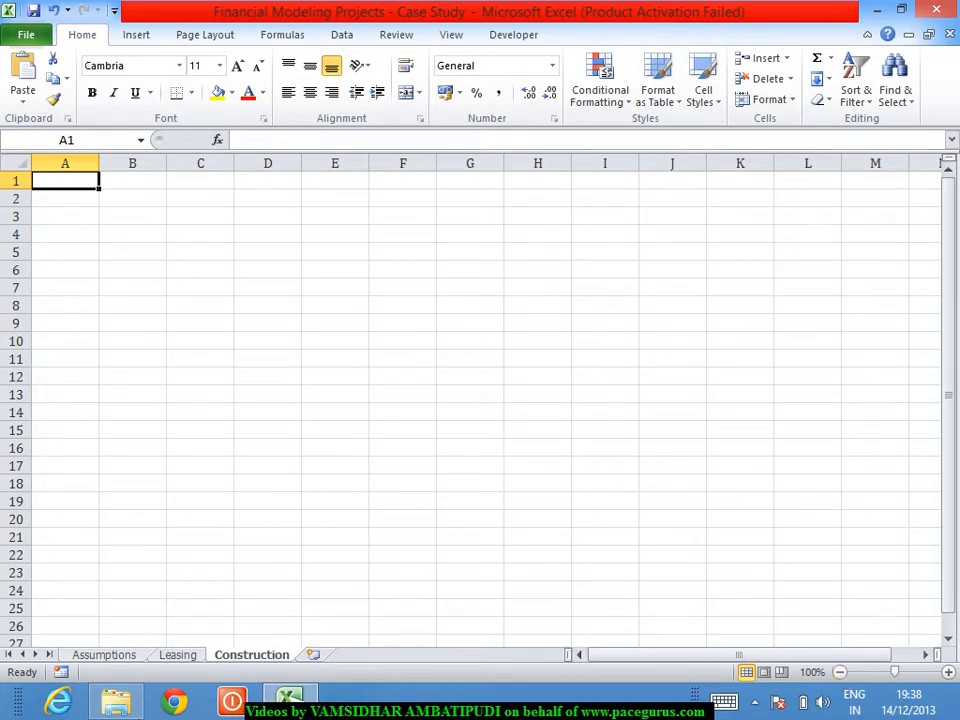
Link cell A1 of the Construction sheet to the Leasing sheet's Year label with the formula =IF(Leasing!A1="","",Leasing!A1)
{"action": "left_click", "coordinate": [193, 658]}
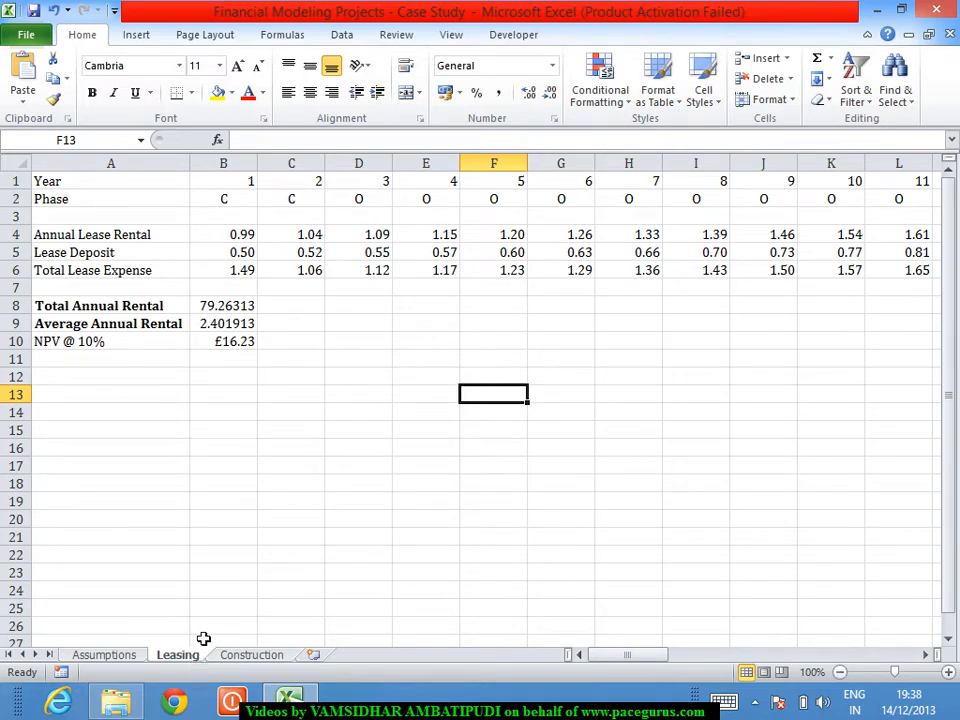
{"action": "left_click_drag", "start_coordinate": [17, 182], "coordinate": [17, 198]}
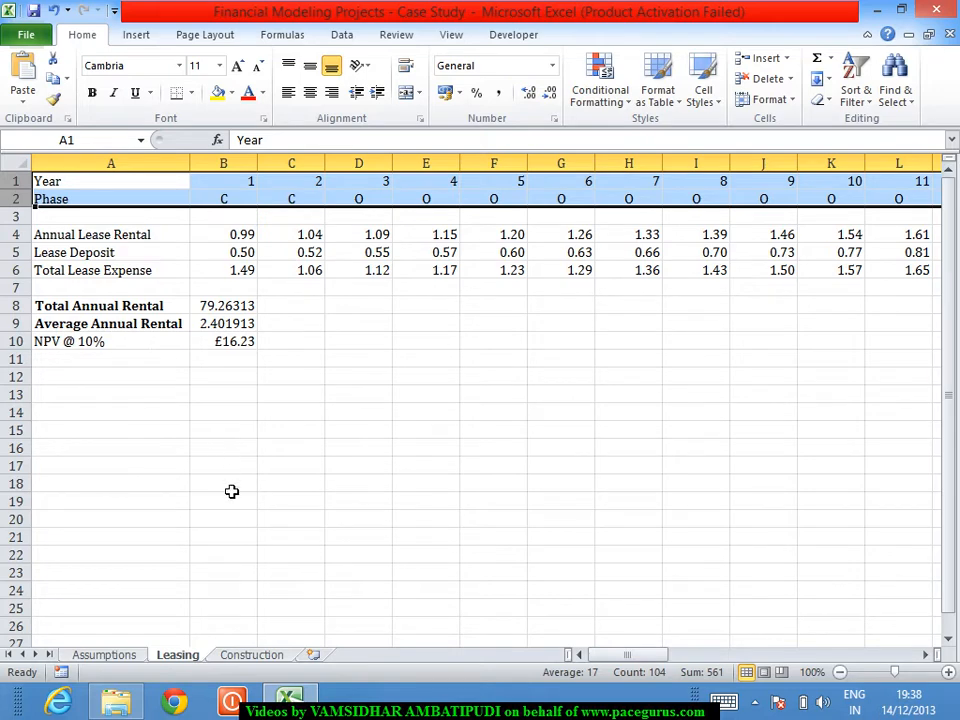
{"action": "left_click", "coordinate": [115, 512]}
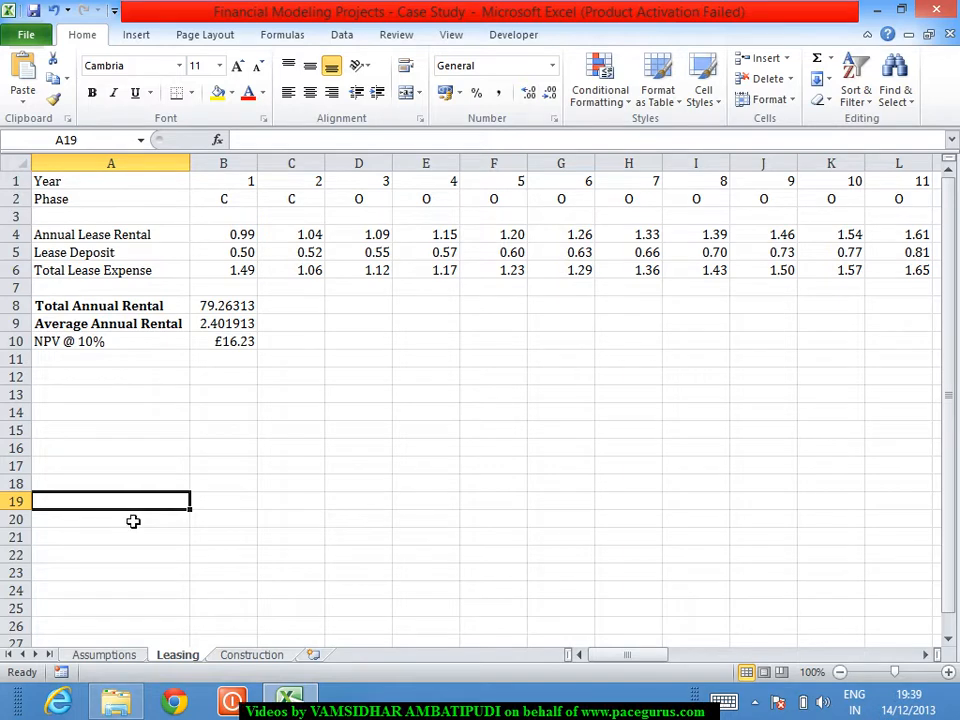
{"action": "left_click", "coordinate": [267, 660]}
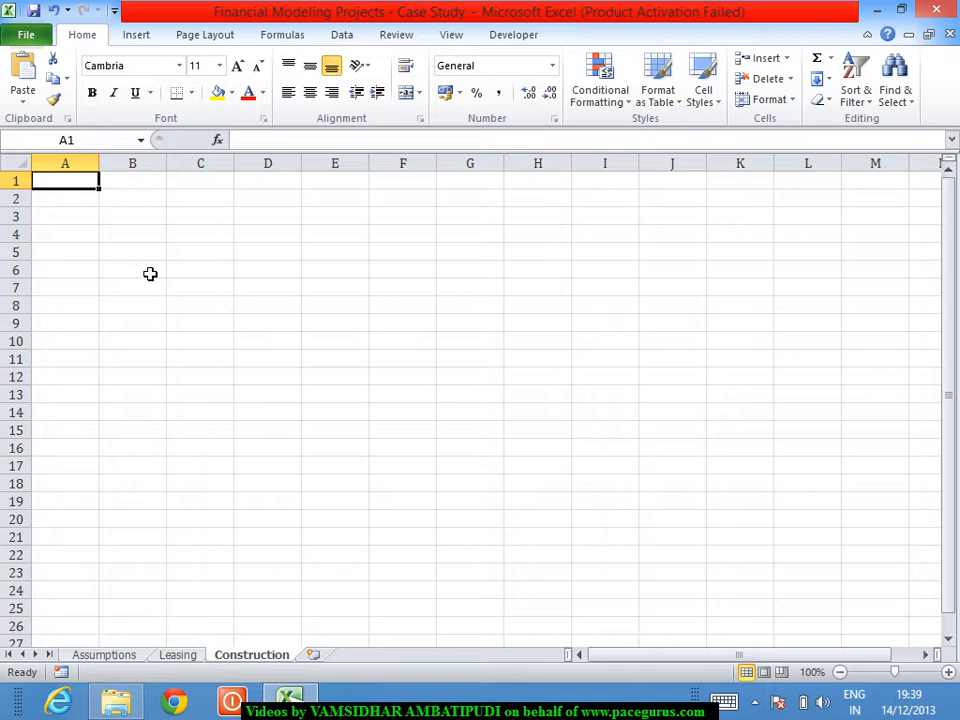
{"action": "type", "text": "="}
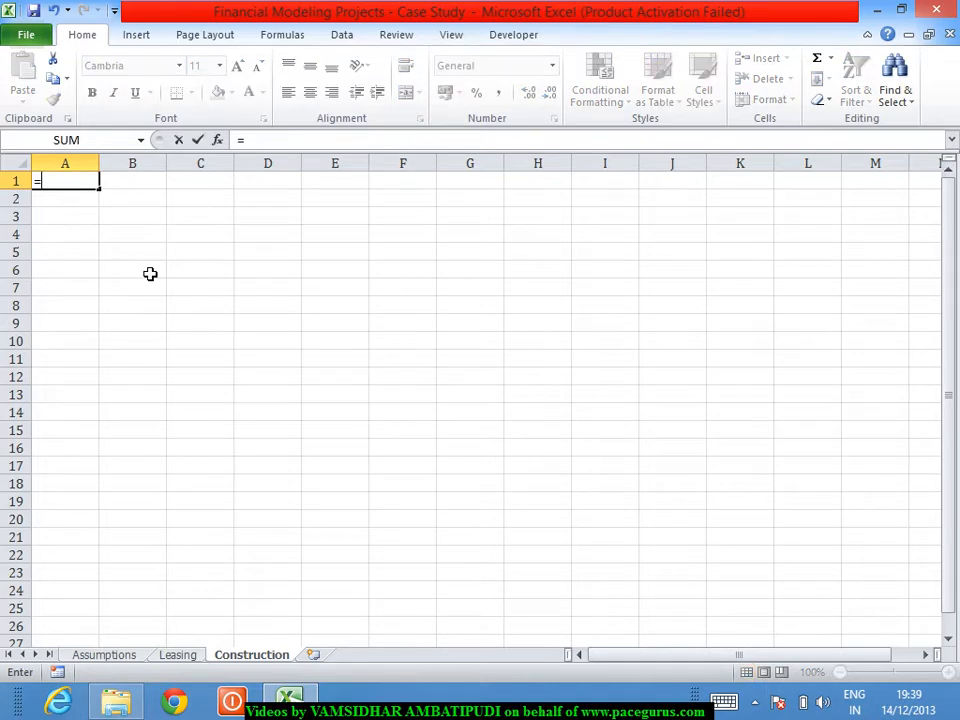
{"action": "type", "text": "if"}
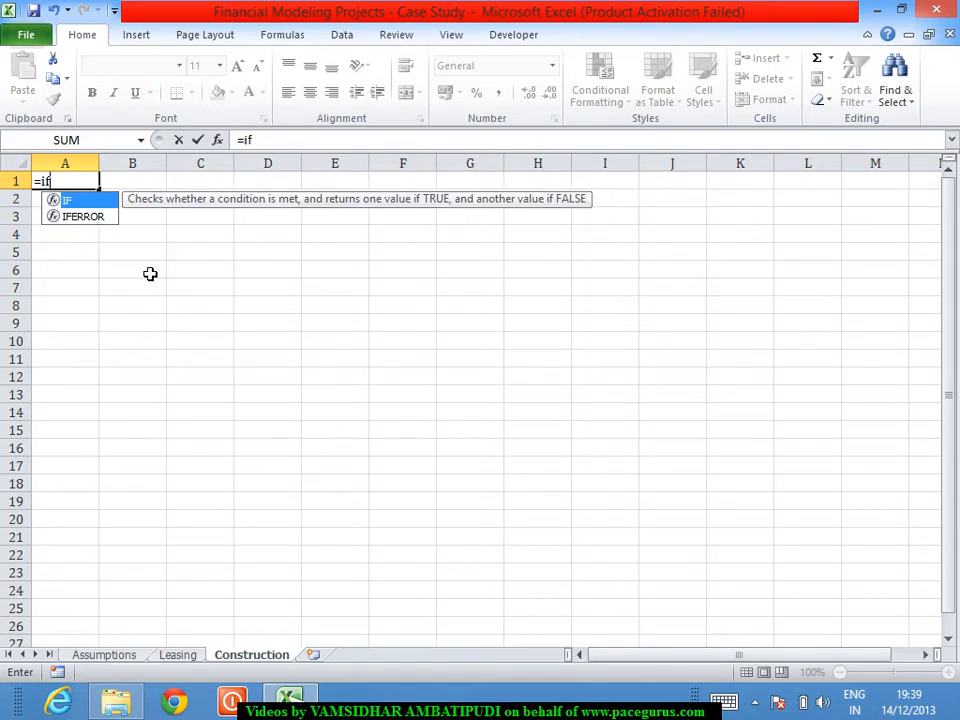
{"action": "key", "text": "Tab"}
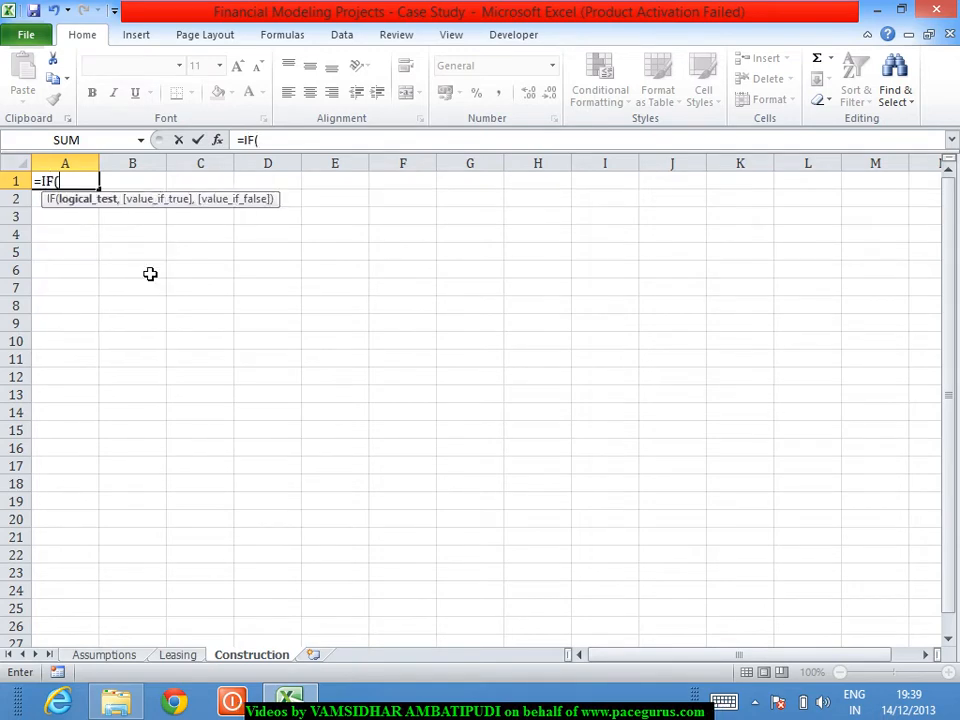
{"action": "left_click", "coordinate": [186, 656]}
{"action": "left_click", "coordinate": [108, 184]}
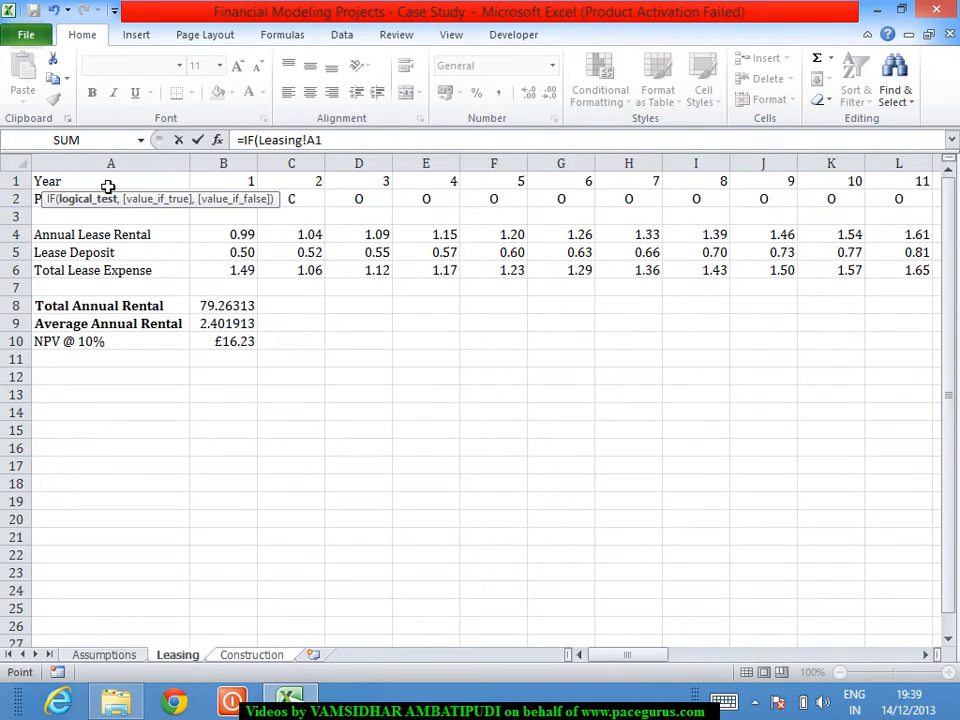
{"action": "type", "text": "=\"\","}
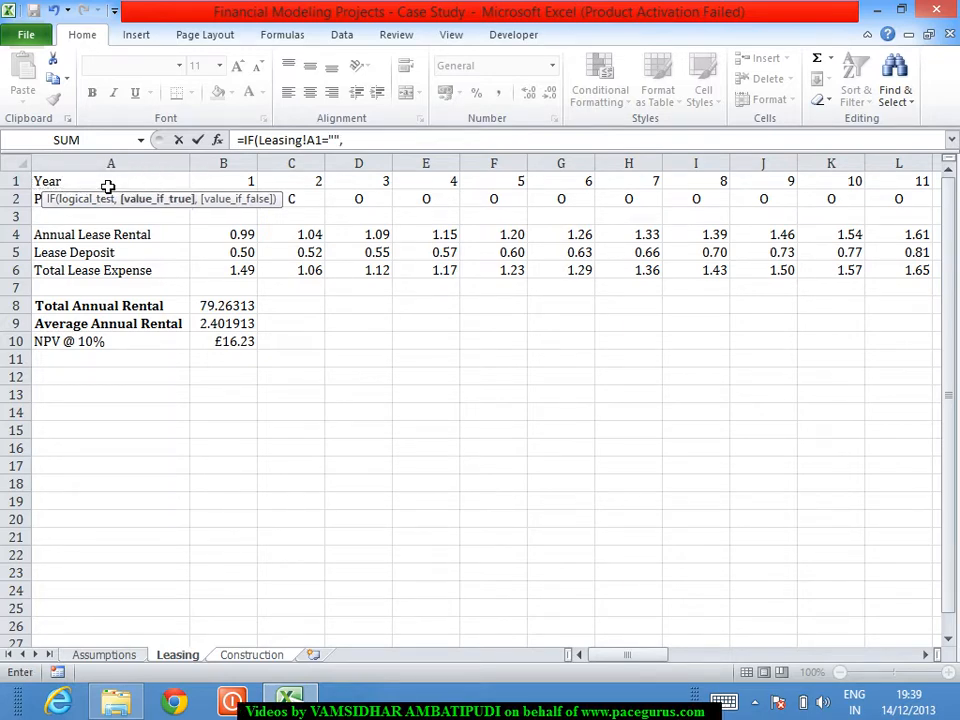
{"action": "type", "text": "\"\","}
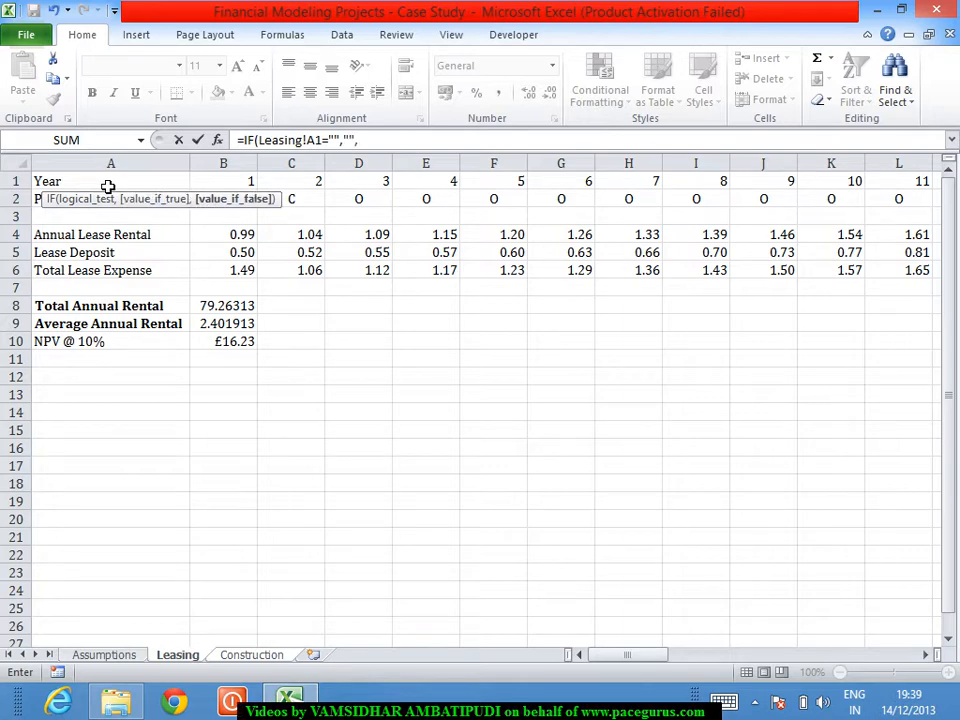
{"action": "left_click", "coordinate": [108, 186]}
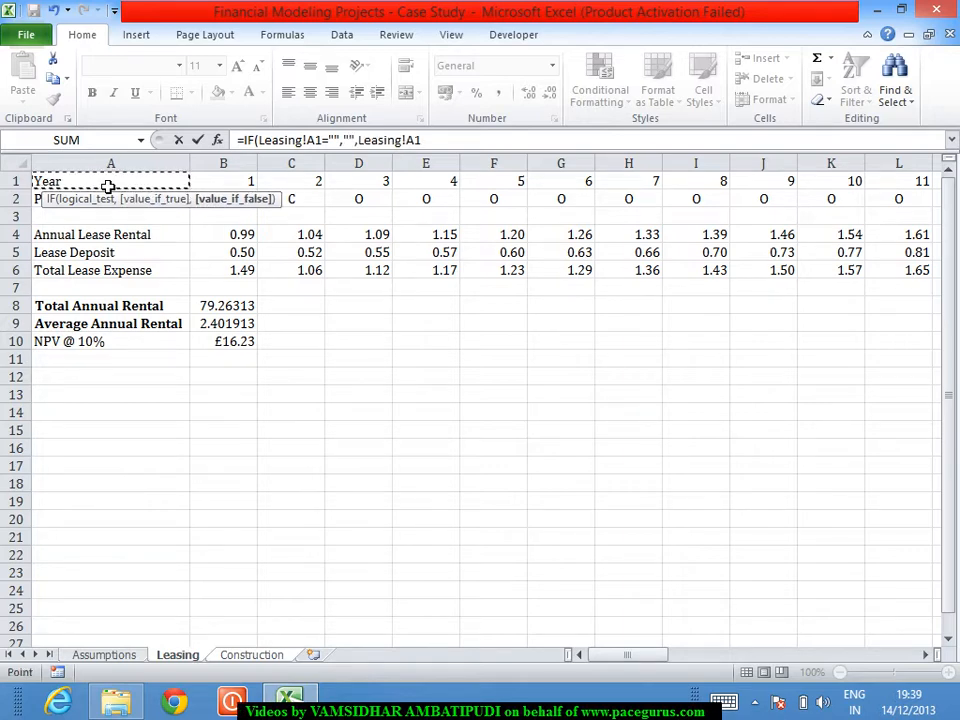
{"action": "key", "text": "Return"}
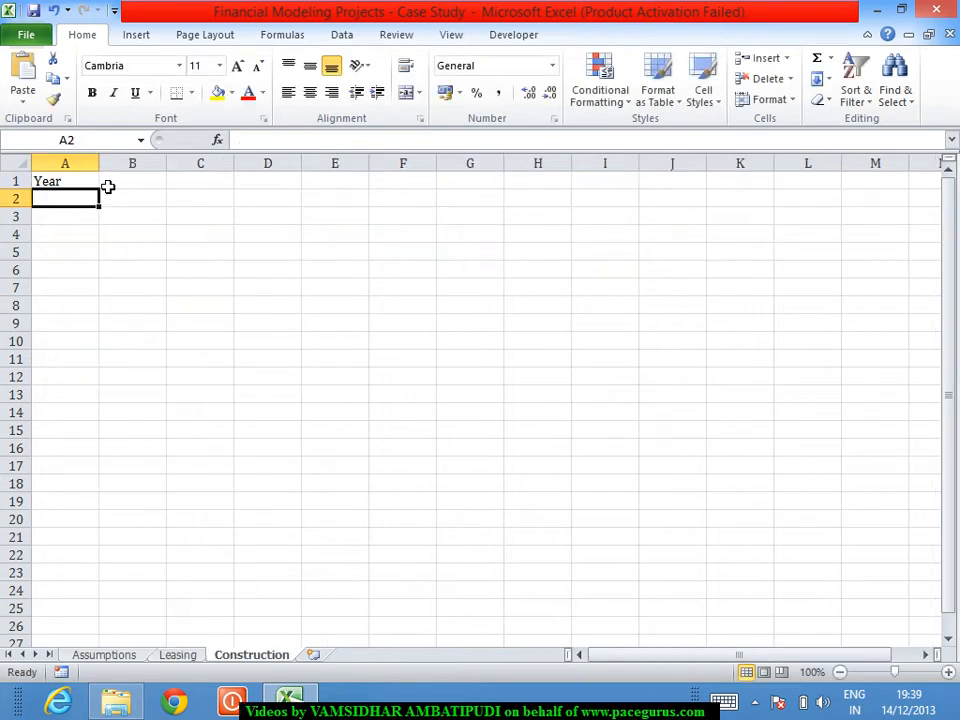
Fill the A1 link formula down to row 2 and across to column AZ on the Construction sheet
{"action": "left_click", "coordinate": [64, 185]}
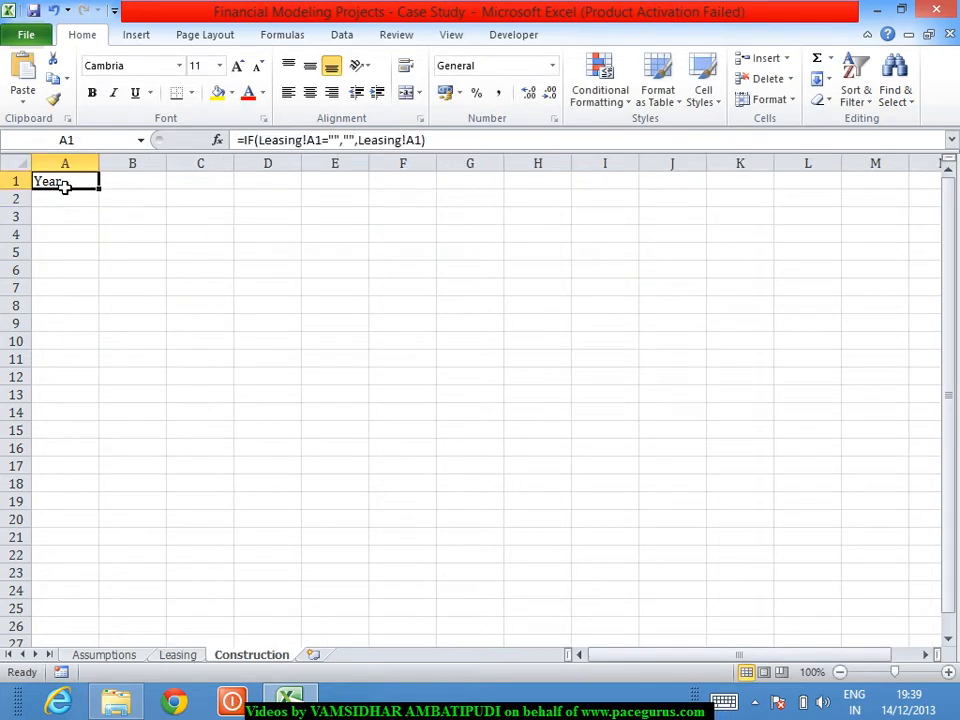
{"action": "left_click_drag", "start_coordinate": [99, 190], "coordinate": [104, 204]}
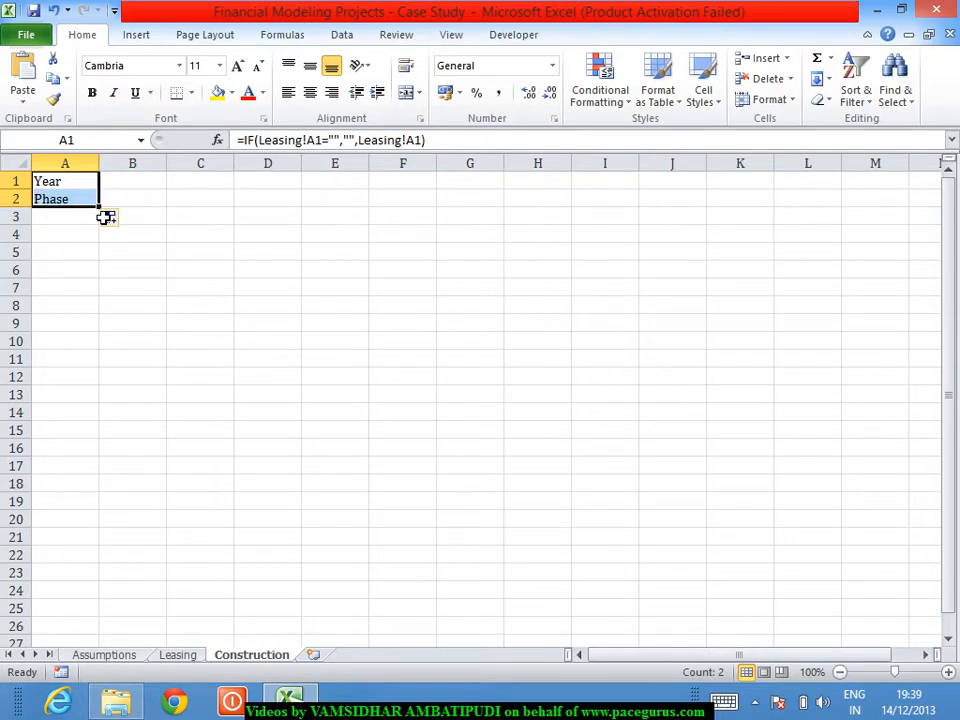
{"action": "left_click_drag", "start_coordinate": [100, 207], "coordinate": [159, 218]}
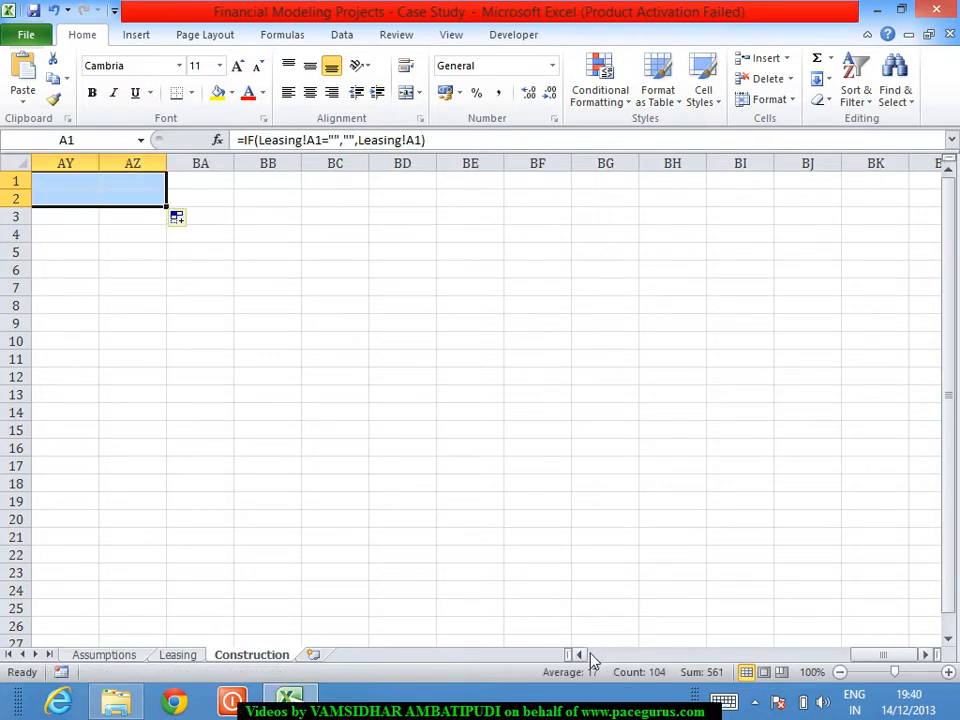
{"action": "left_click_drag", "start_coordinate": [580, 655], "coordinate": [584, 658]}
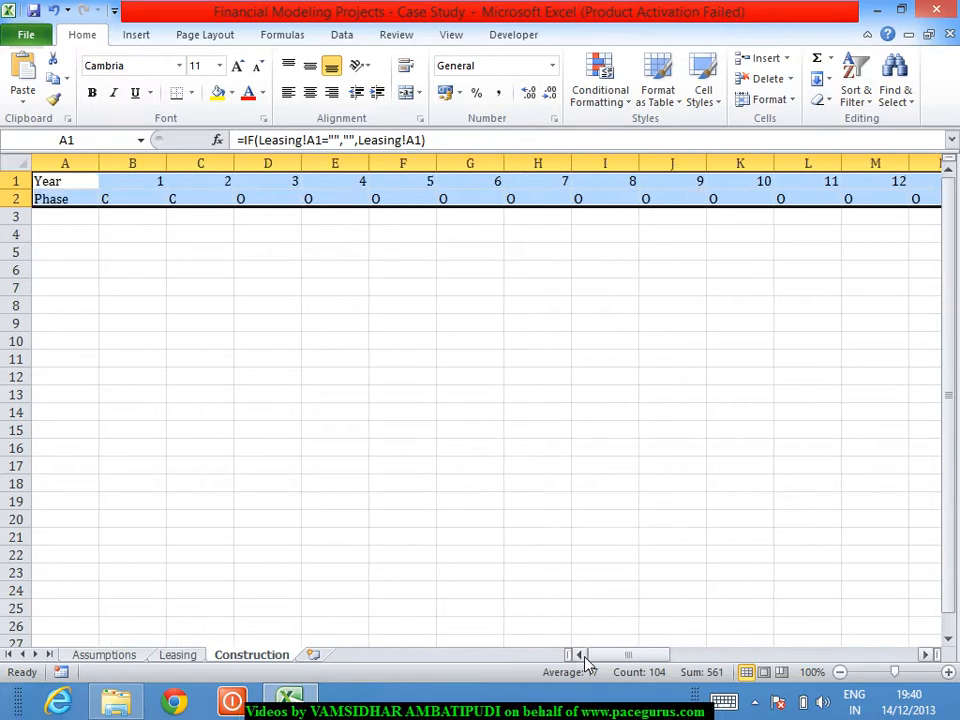
Narrow column A to fit the Year and Phase labels, and select cell A4
{"action": "left_click", "coordinate": [120, 308]}
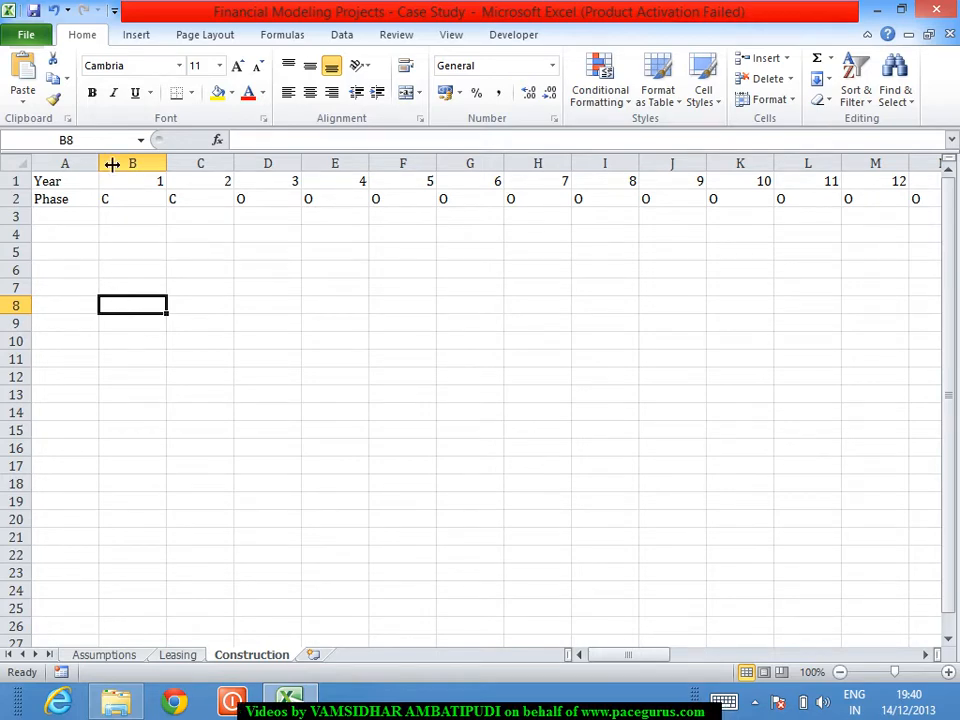
{"action": "left_click_drag", "start_coordinate": [100, 163], "coordinate": [72, 163]}
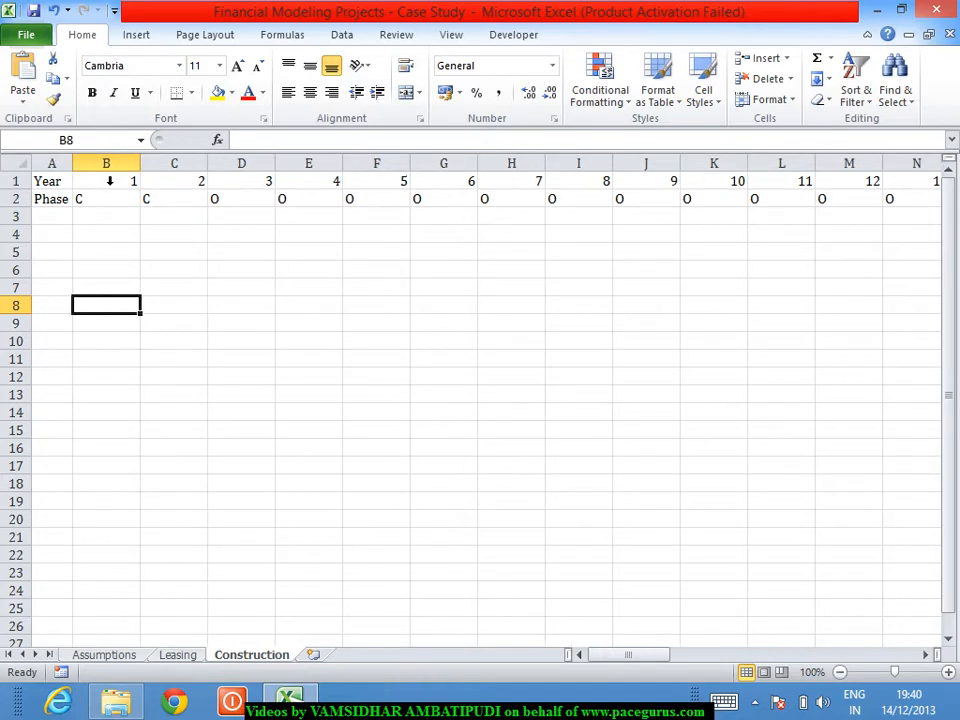
{"action": "left_click", "coordinate": [56, 237]}
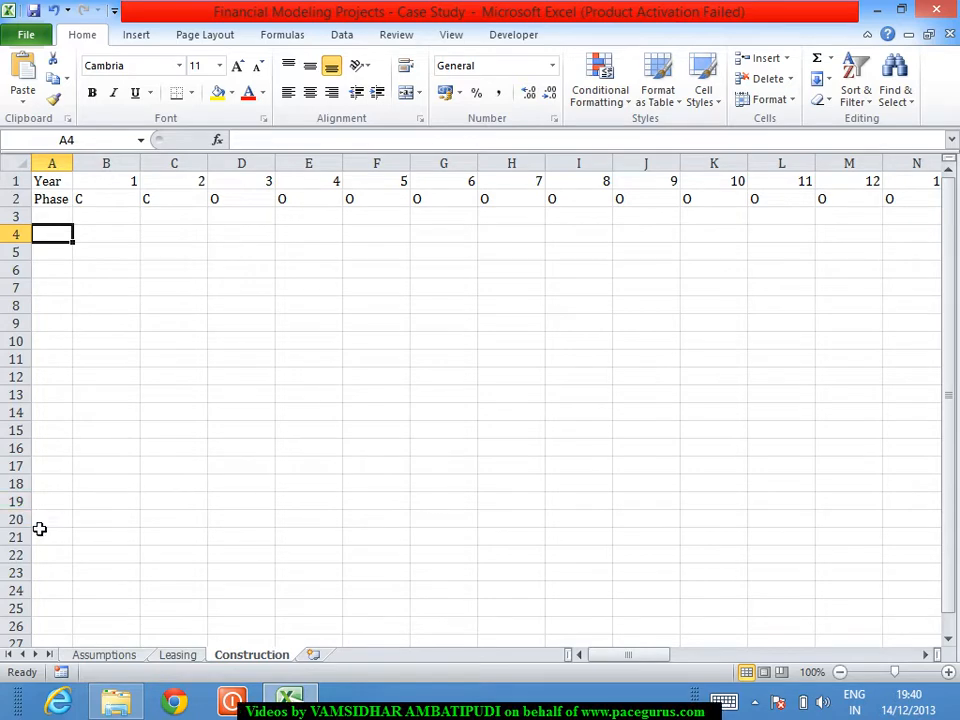
Examine the construction cost assumptions on the Assumptions sheet, from Basic Infrastructure to Support Facilities
{"action": "left_click", "coordinate": [122, 660]}
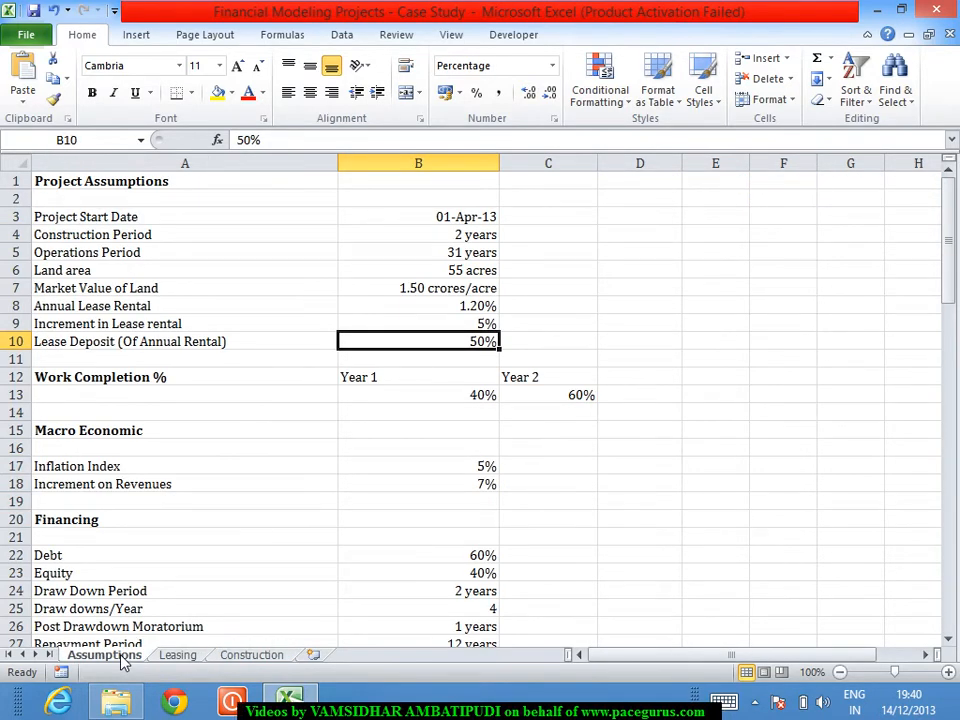
{"action": "key", "text": "Down"}
{"action": "key", "text": "Down"}
{"action": "key", "text": "Down"}
{"action": "key", "text": "Down"}
{"action": "key", "text": "Down"}
{"action": "key", "text": "Down"}
{"action": "key", "text": "Down"}
{"action": "key", "text": "Down"}
{"action": "key", "text": "Down"}
{"action": "key", "text": "Down"}
{"action": "key", "text": "Down"}
{"action": "key", "text": "Down"}
{"action": "key", "text": "Down"}
{"action": "key", "text": "Down"}
{"action": "key", "text": "Down"}
{"action": "key", "text": "Down"}
{"action": "key", "text": "Down"}
{"action": "key", "text": "Down"}
{"action": "key", "text": "Down"}
{"action": "key", "text": "Down"}
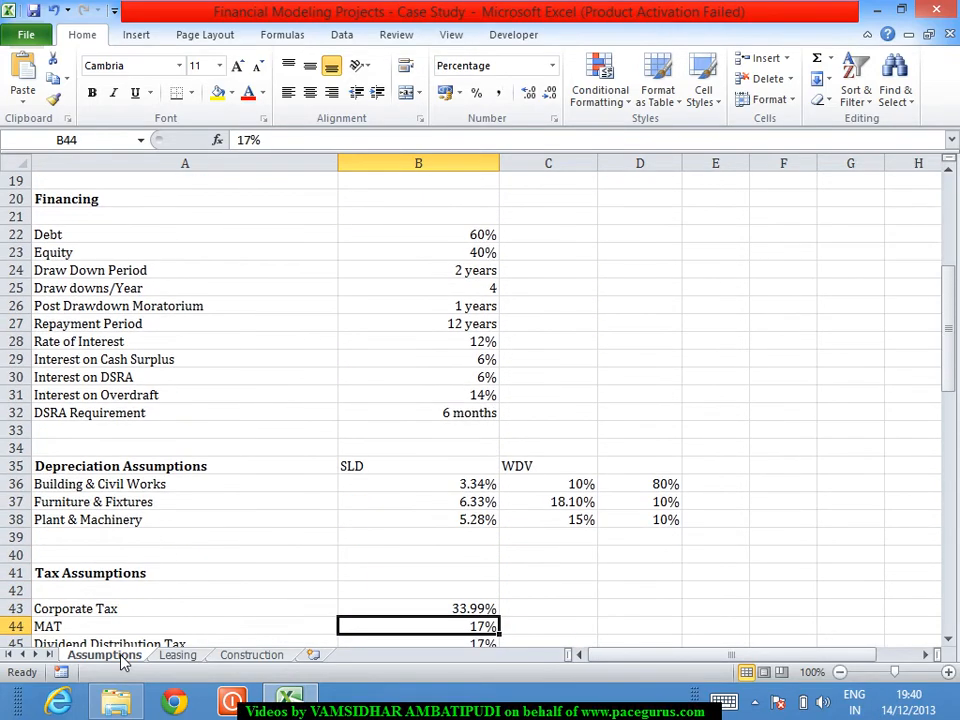
{"action": "key", "text": "Down"}
{"action": "key", "text": "Down"}
{"action": "key", "text": "Down"}
{"action": "key", "text": "Down"}
{"action": "key", "text": "Down"}
{"action": "key", "text": "Down"}
{"action": "key", "text": "Down"}
{"action": "key", "text": "Down"}
{"action": "key", "text": "Down"}
{"action": "key", "text": "Down"}
{"action": "key", "text": "Down"}
{"action": "key", "text": "Down"}
{"action": "key", "text": "Down"}
{"action": "key", "text": "Down"}
{"action": "key", "text": "Down"}
{"action": "key", "text": "Down"}
{"action": "key", "text": "Down"}
{"action": "key", "text": "Down"}
{"action": "key", "text": "Down"}
{"action": "key", "text": "Down"}
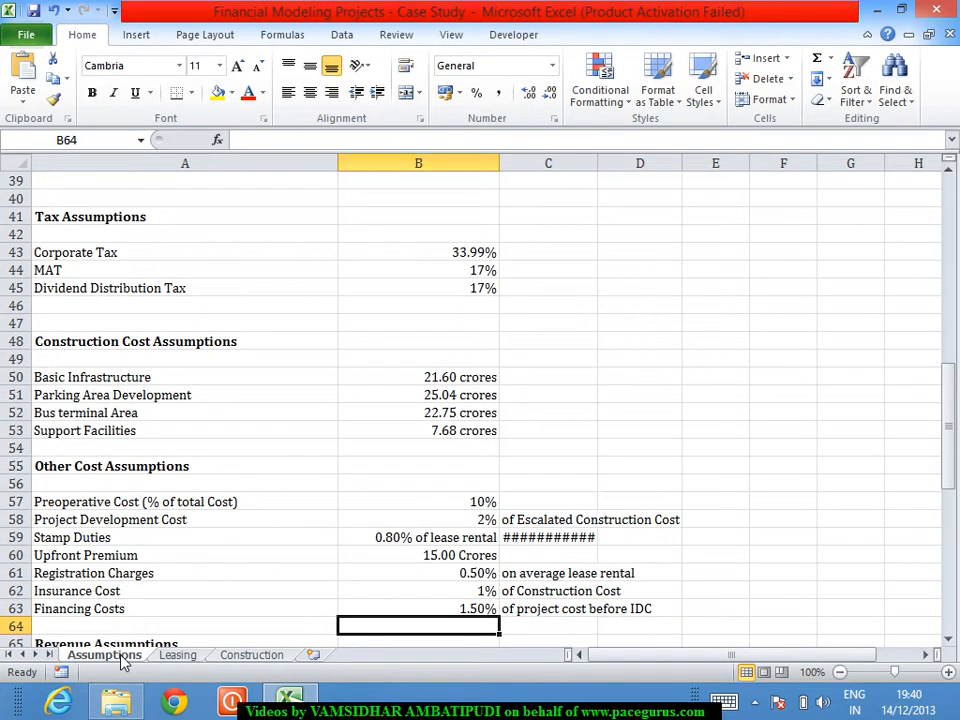
{"action": "key", "text": "Up"}
{"action": "key", "text": "Up"}
{"action": "key", "text": "Up"}
{"action": "key", "text": "Up"}
{"action": "key", "text": "Up"}
{"action": "key", "text": "Up"}
{"action": "key", "text": "Up"}
{"action": "key", "text": "Up"}
{"action": "key", "text": "Up"}
{"action": "key", "text": "Up"}
{"action": "key", "text": "Up"}
{"action": "key", "text": "Up"}
{"action": "key", "text": "Up"}
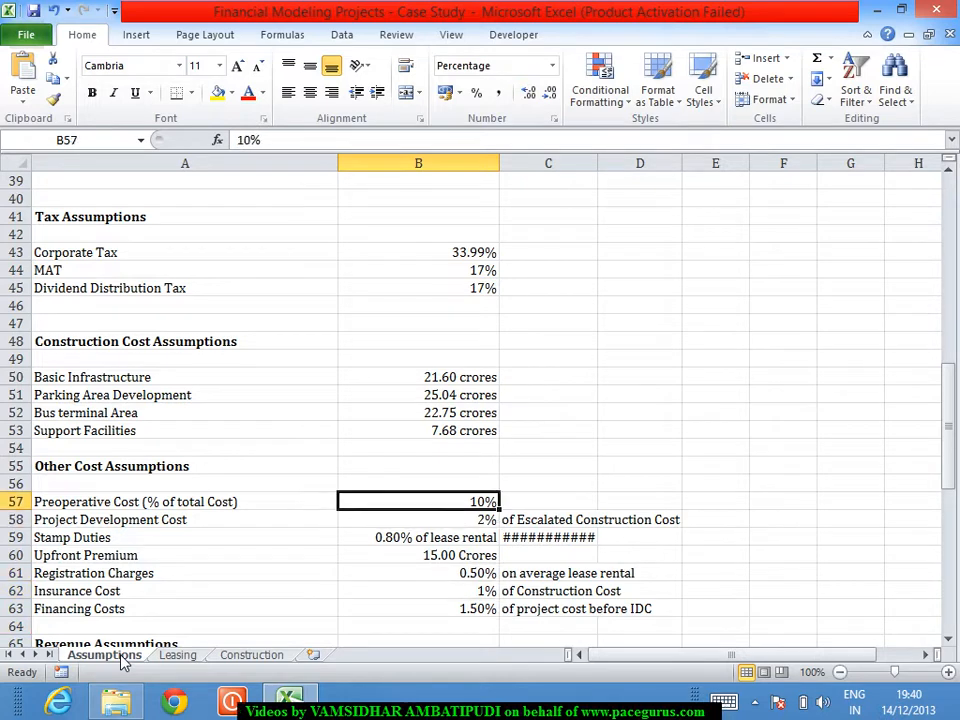
{"action": "key", "text": "Up"}
{"action": "key", "text": "Down"}
{"action": "key", "text": "Down"}
{"action": "key", "text": "Down"}
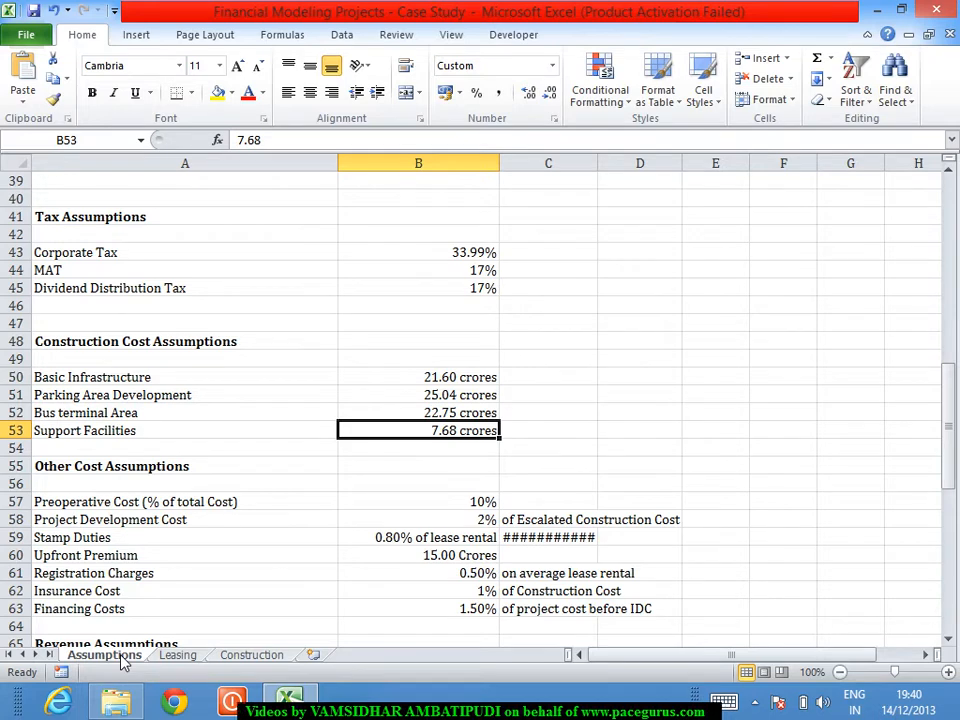
{"action": "key", "text": "Up"}
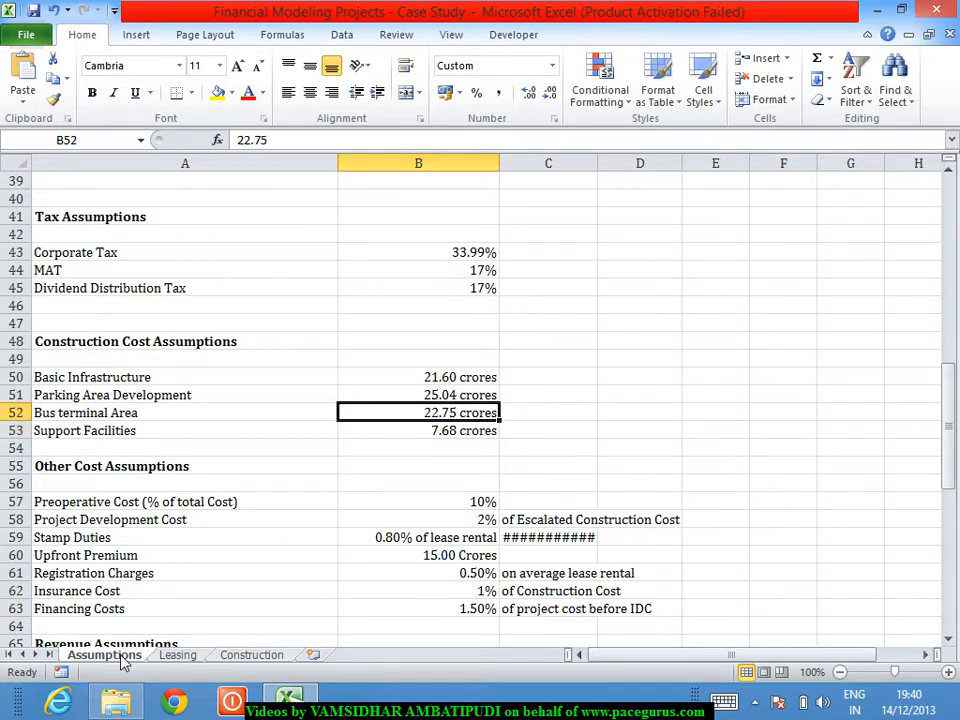
{"action": "key", "text": "Down"}
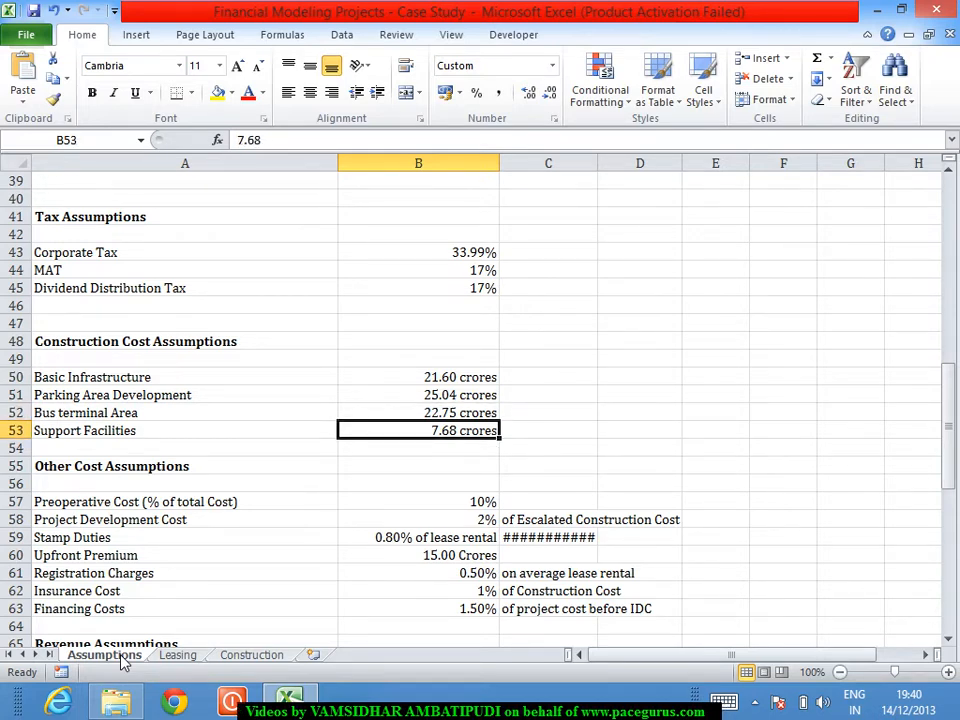
{"action": "key", "text": "Up"}
{"action": "key", "text": "Up"}
{"action": "key", "text": "Up"}
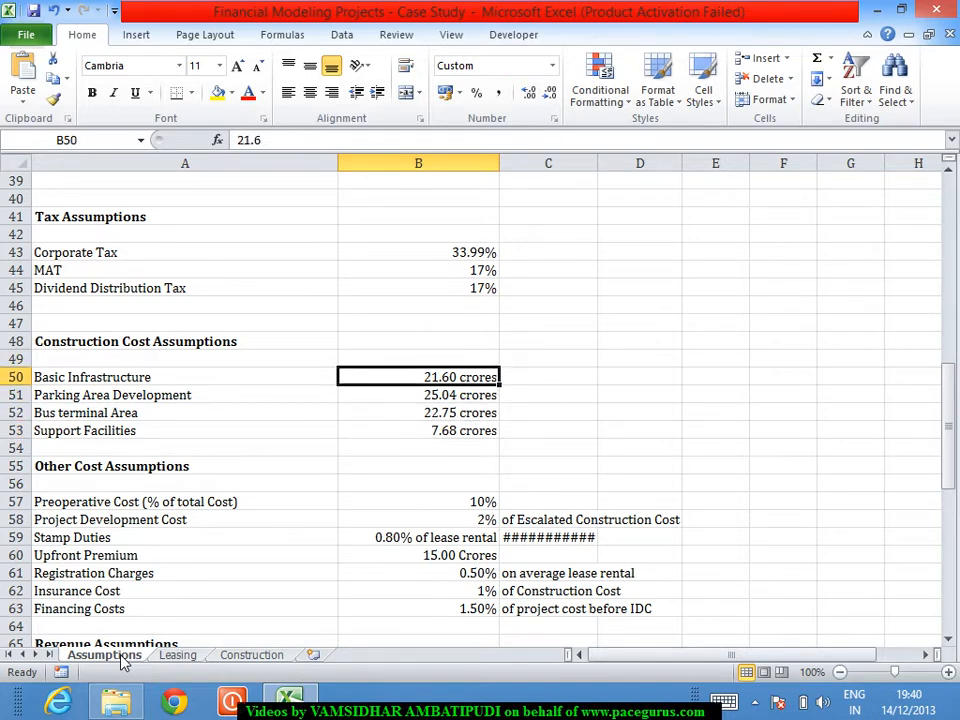
Enter the label Total Base Construction Costs in cell A4 of the Construction sheet and widen column A to fit it
{"action": "key", "text": "Down"}
{"action": "key", "text": "Down"}
{"action": "key", "text": "Down"}
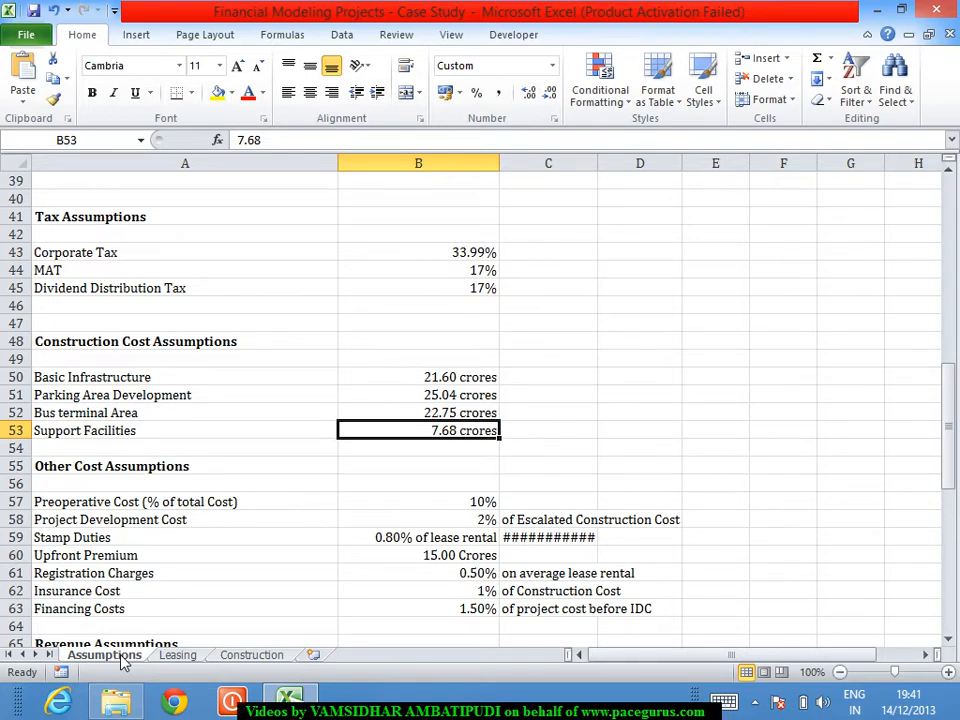
{"action": "left_click", "coordinate": [258, 655]}
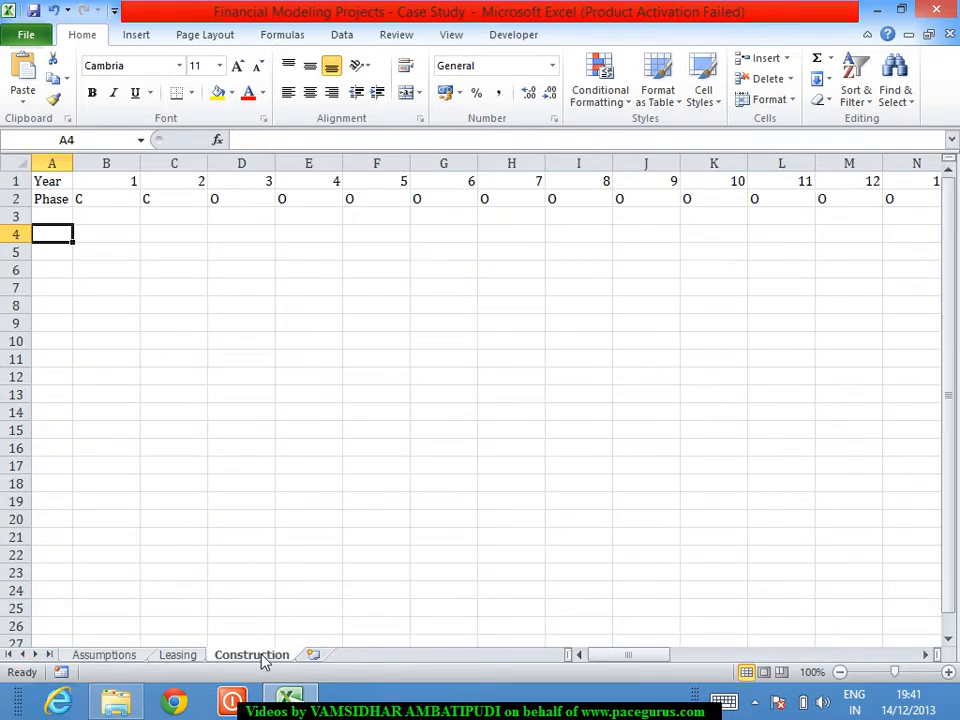
{"action": "type", "text": "Tot"}
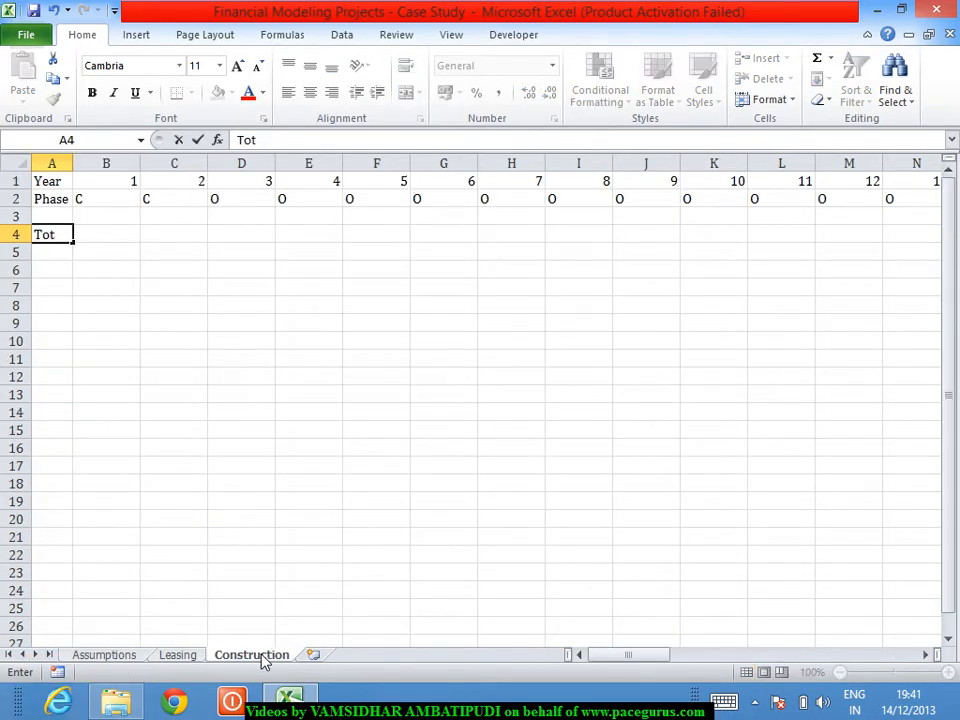
{"action": "type", "text": "al Bas"}
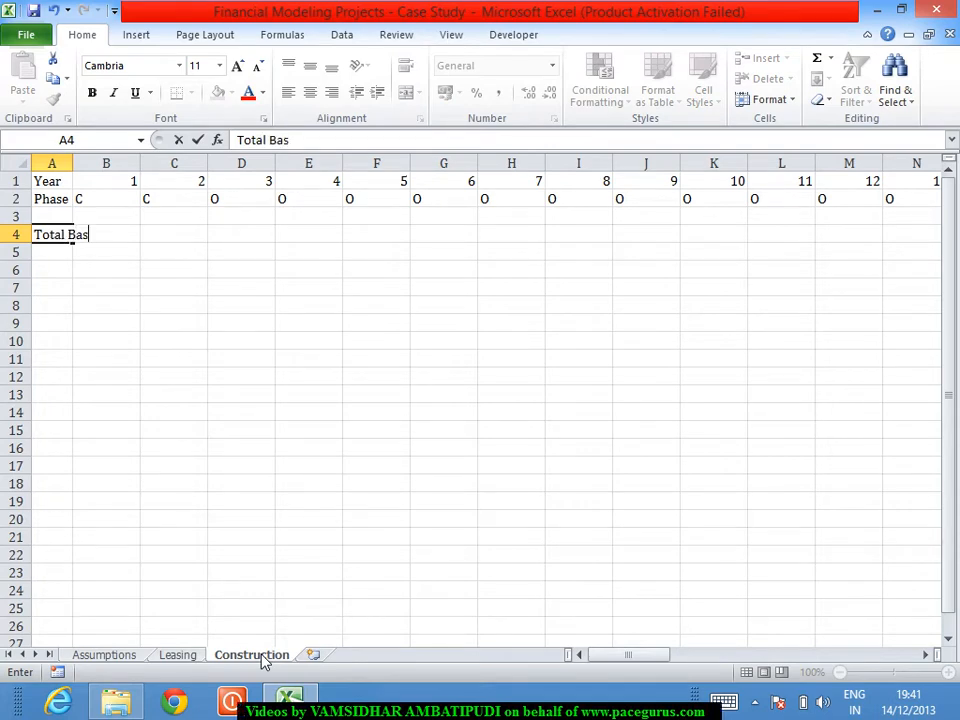
{"action": "type", "text": "e Const"}
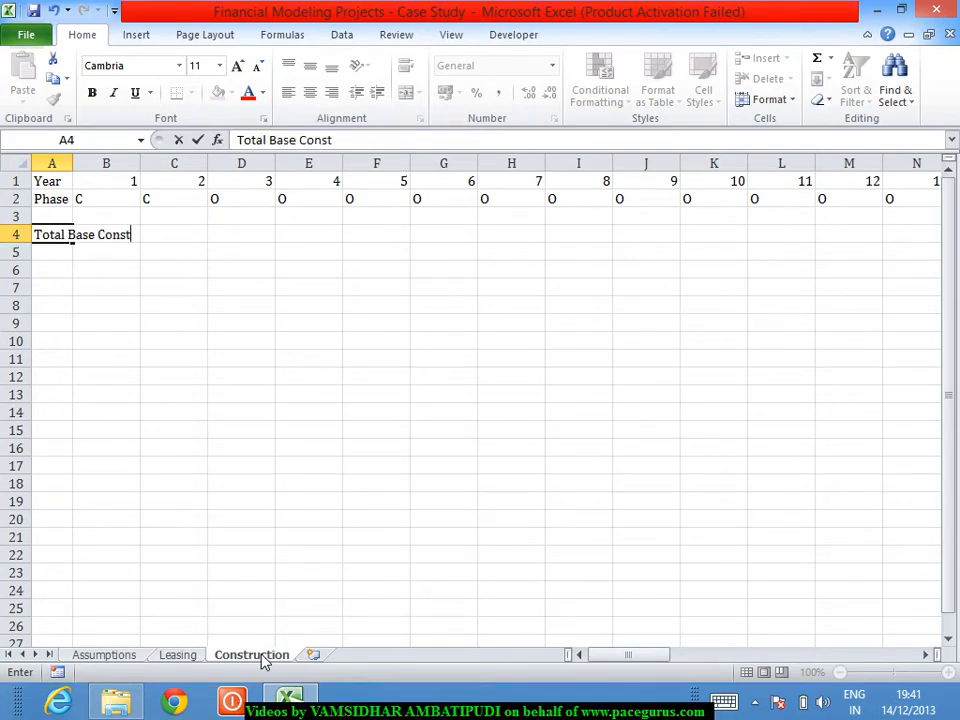
{"action": "type", "text": "ruction Cosys"}
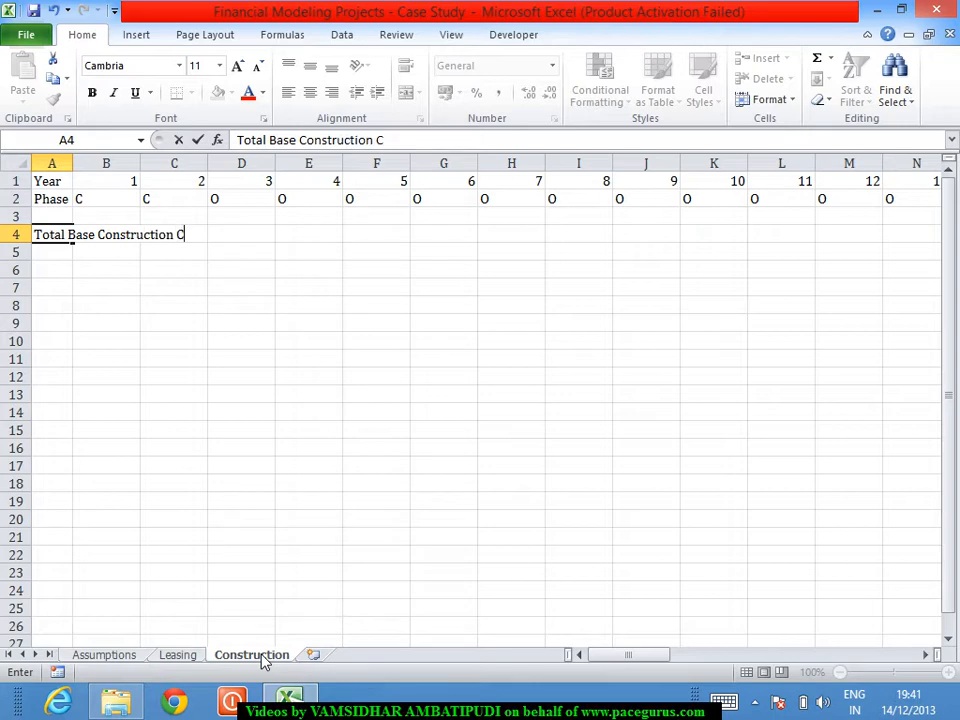
{"action": "key", "text": "BackSpace"}
{"action": "key", "text": "BackSpace"}
{"action": "type", "text": "ts"}
{"action": "key", "text": "Return"}
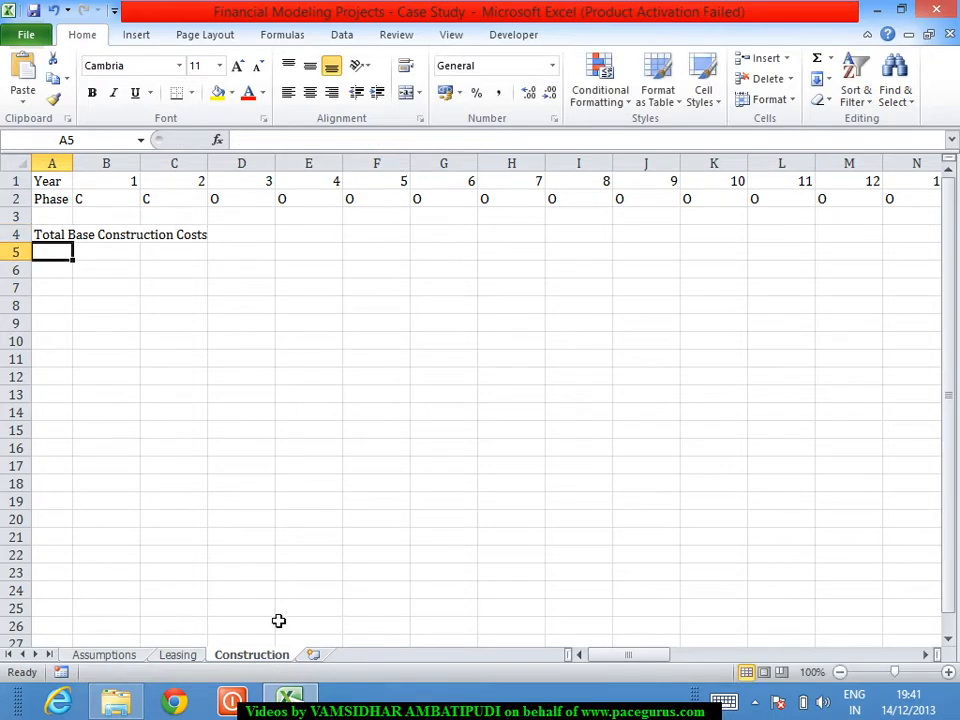
{"action": "double_click", "coordinate": [74, 163]}
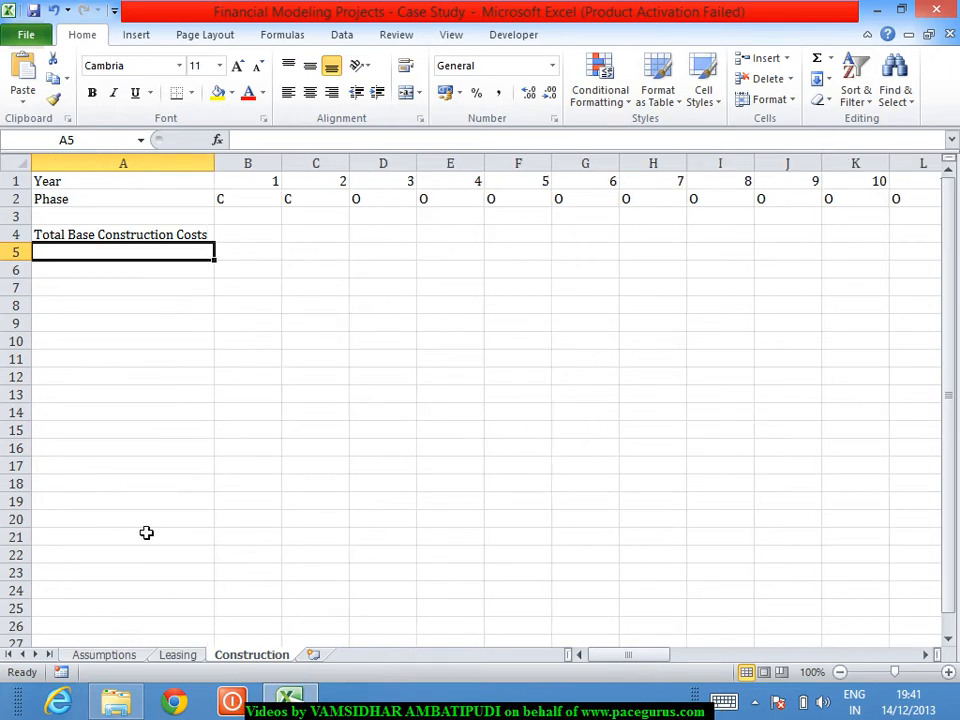
Check the preoperative cost item on the Assumptions sheet and enter the label Preoperative cost in cell A5 of the Construction sheet
{"action": "left_click", "coordinate": [101, 655]}
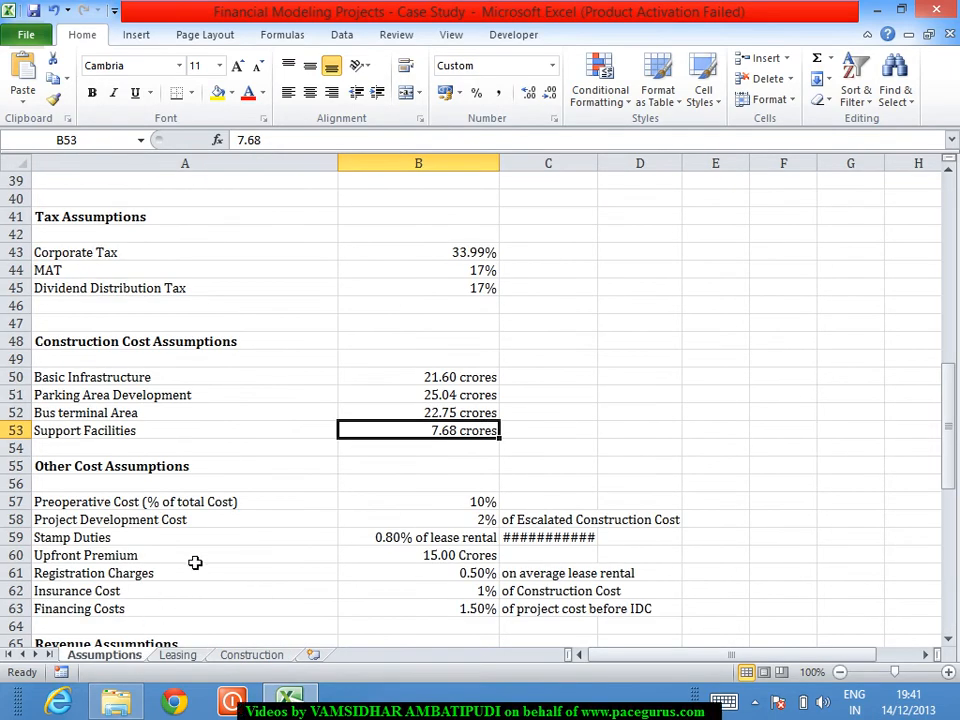
{"action": "left_click", "coordinate": [195, 507]}
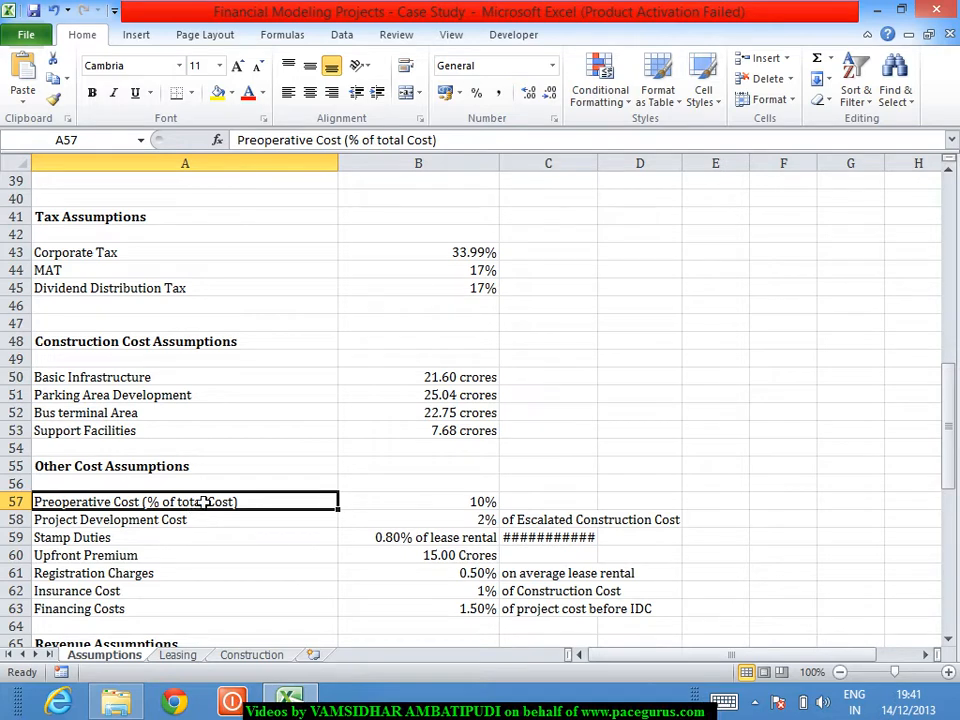
{"action": "left_click", "coordinate": [279, 657]}
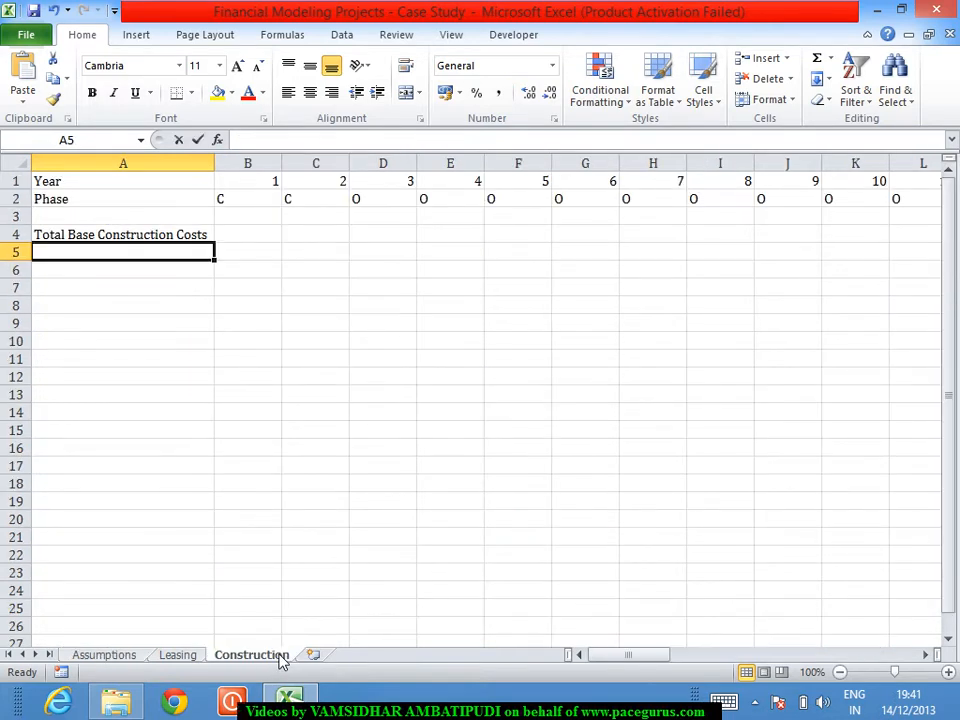
{"action": "type", "text": "Preop"}
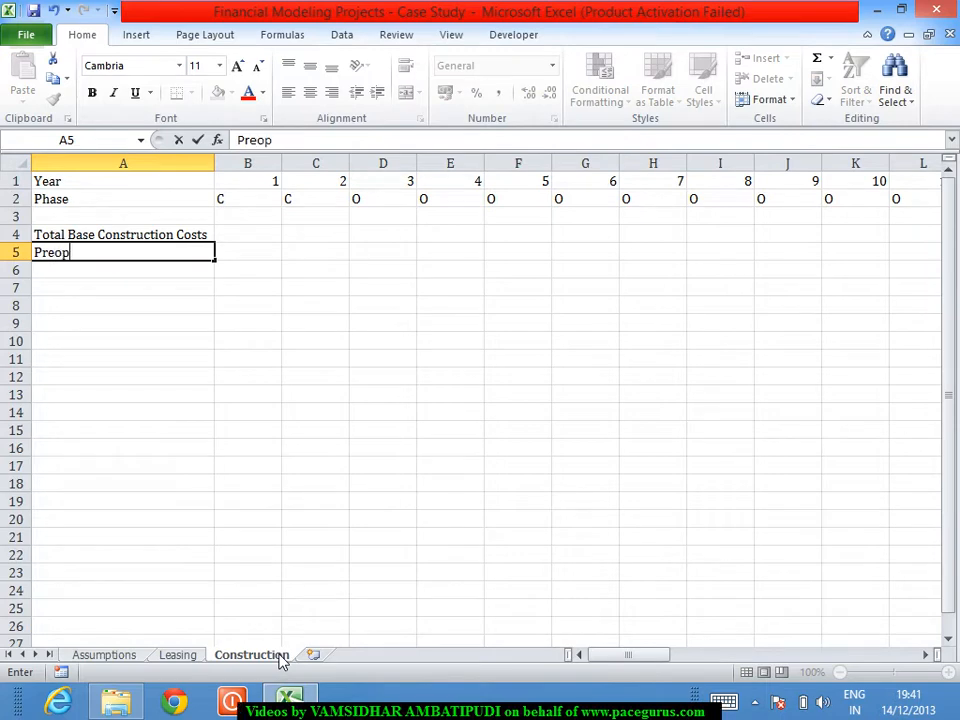
{"action": "type", "text": "erative "}
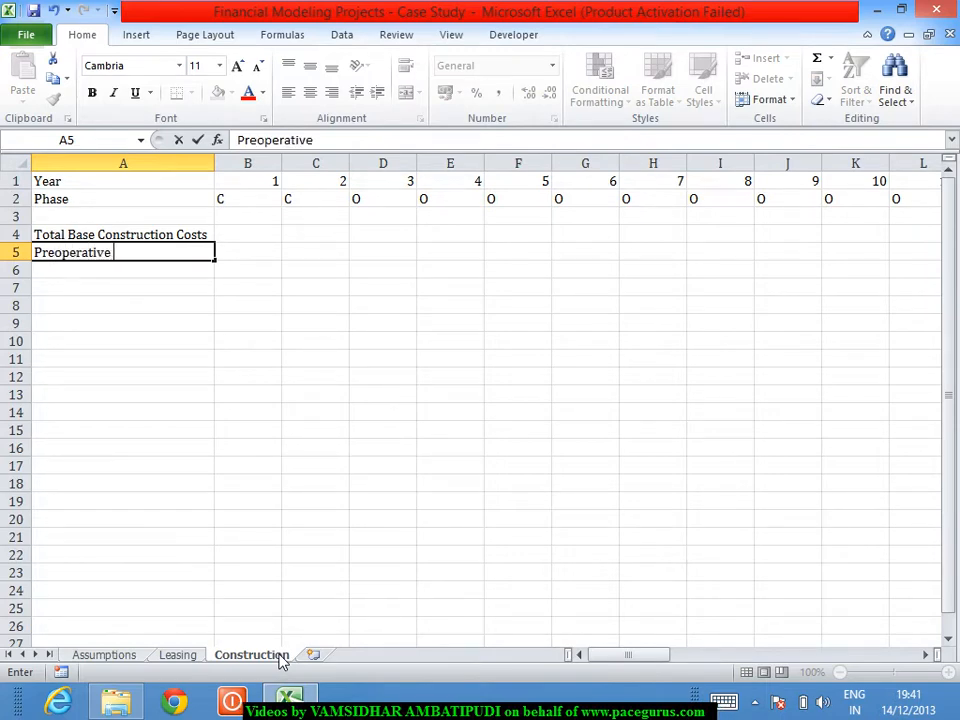
{"action": "type", "text": "cost"}
{"action": "key", "text": "Return"}
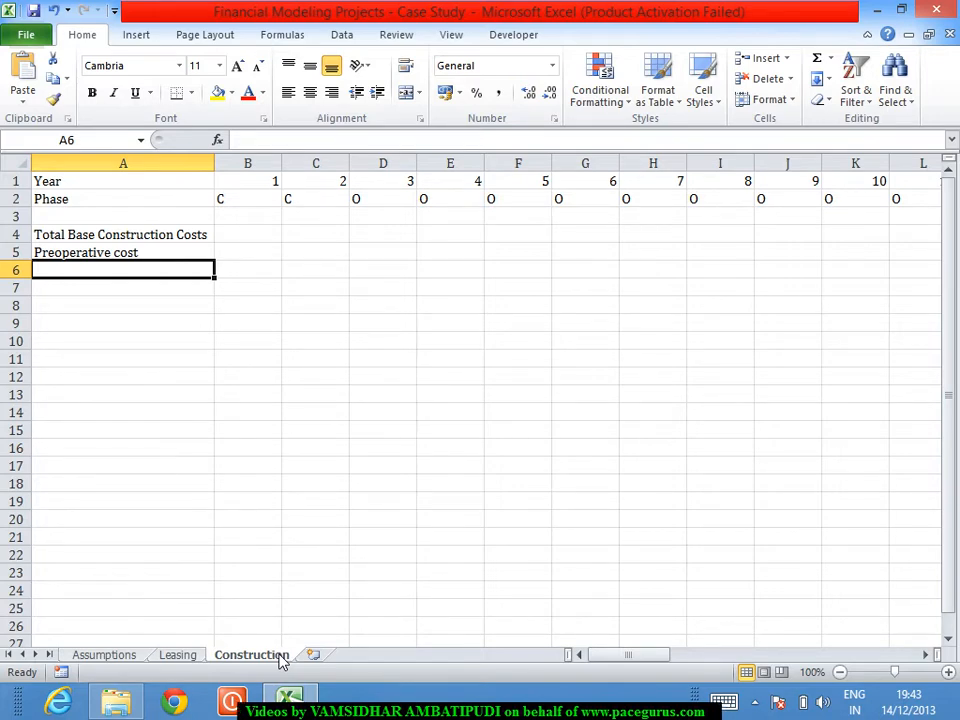
Add the label Project Development Cost in cell A6 of the Construction sheet, following the other cost assumptions
{"action": "left_click", "coordinate": [124, 659]}
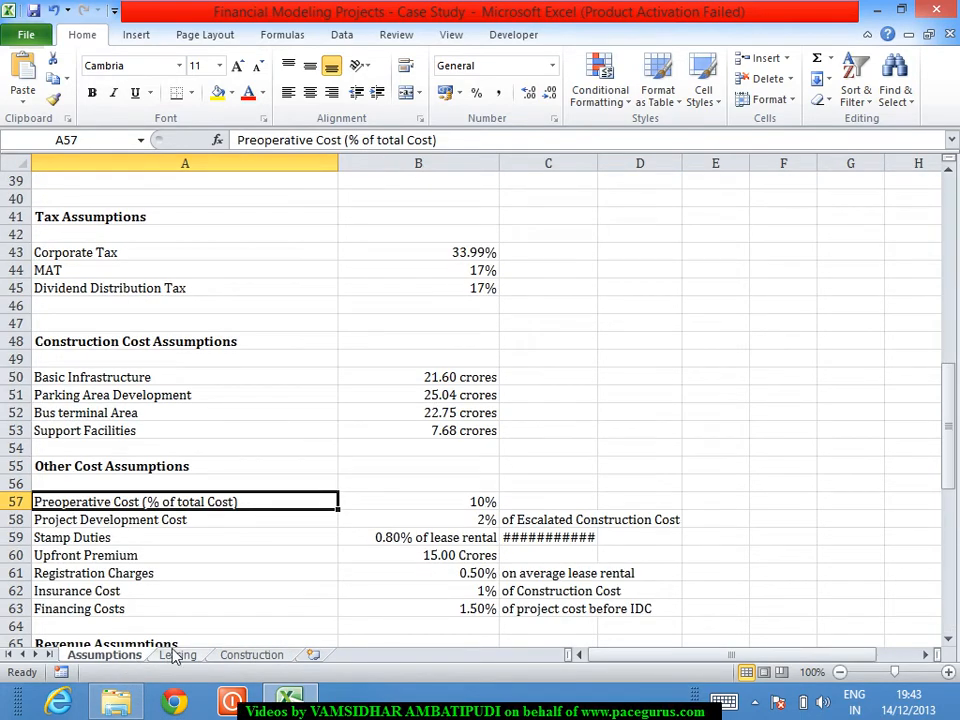
{"action": "left_click", "coordinate": [240, 656]}
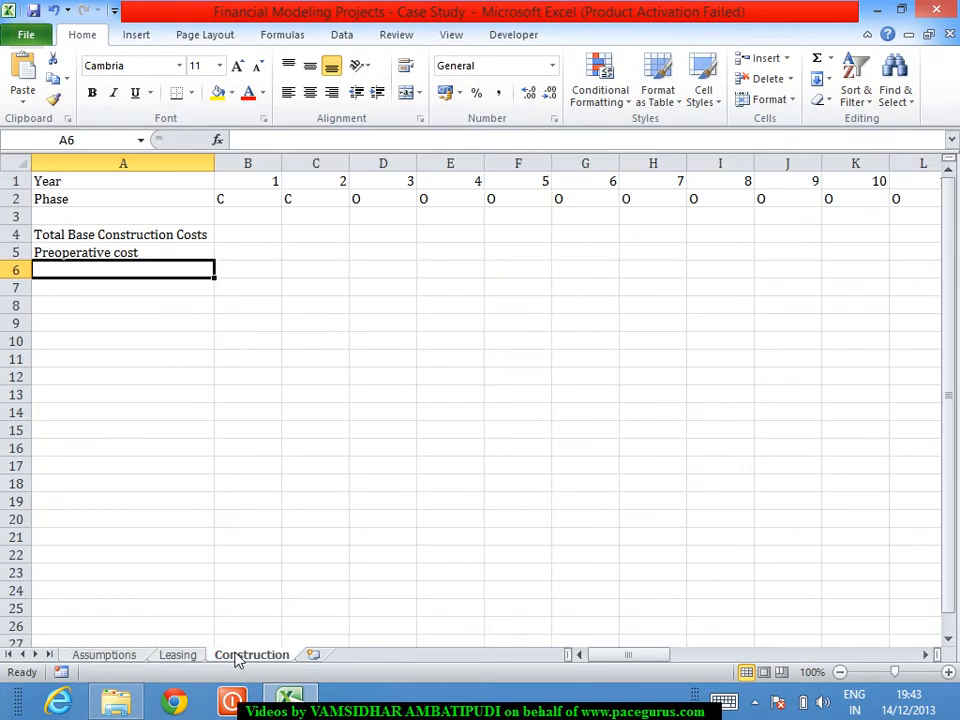
{"action": "type", "text": "Projec"}
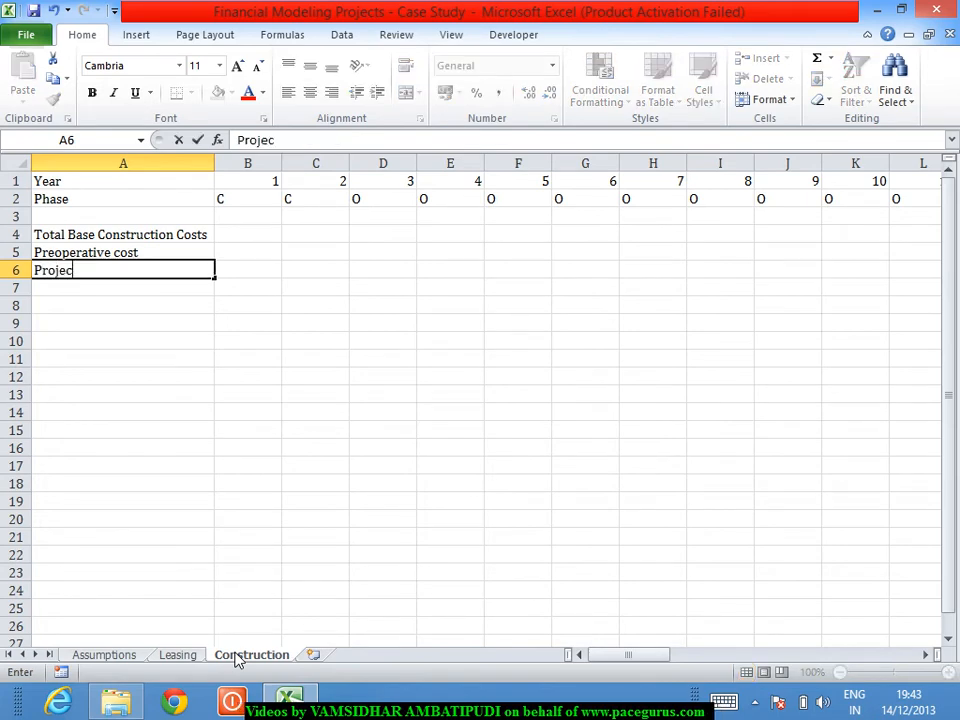
{"action": "type", "text": "t Develo"}
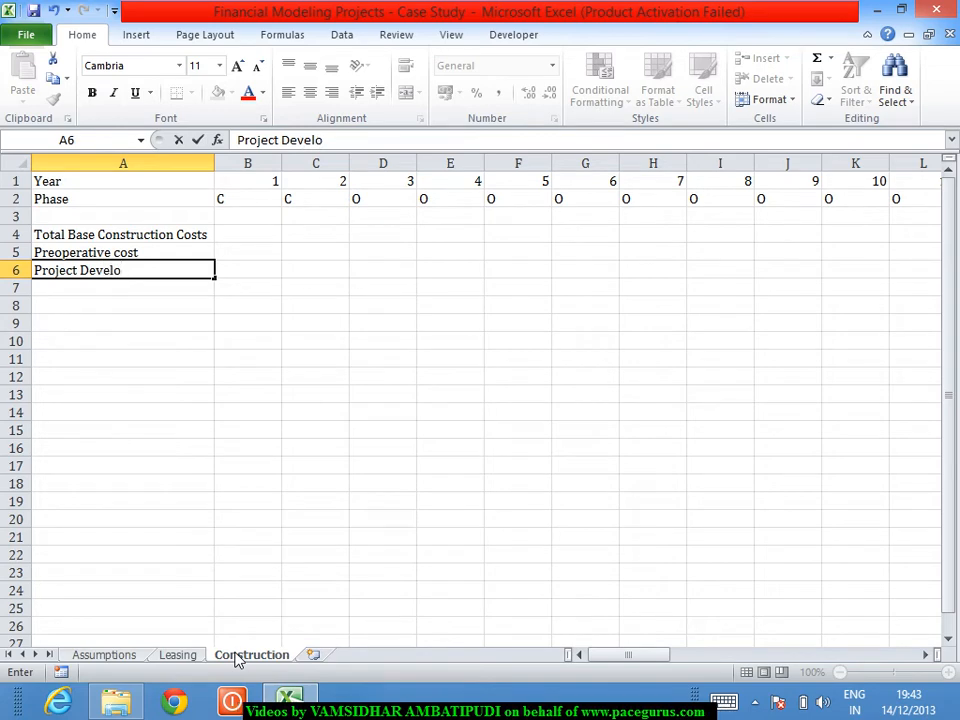
{"action": "type", "text": "pment "}
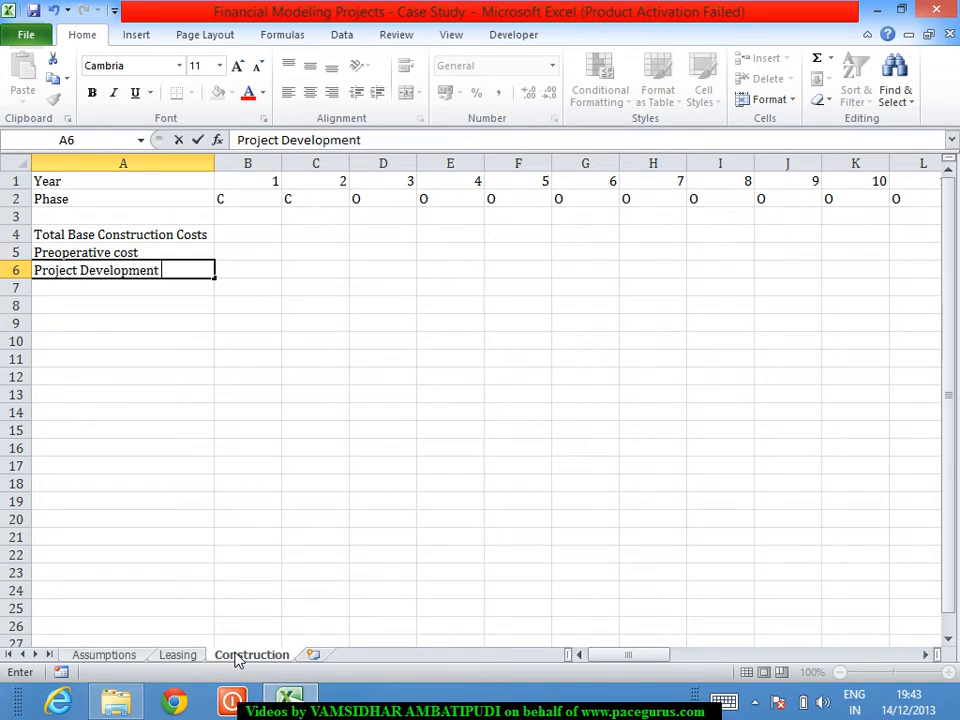
{"action": "type", "text": "Cost"}
{"action": "key", "text": "Return"}
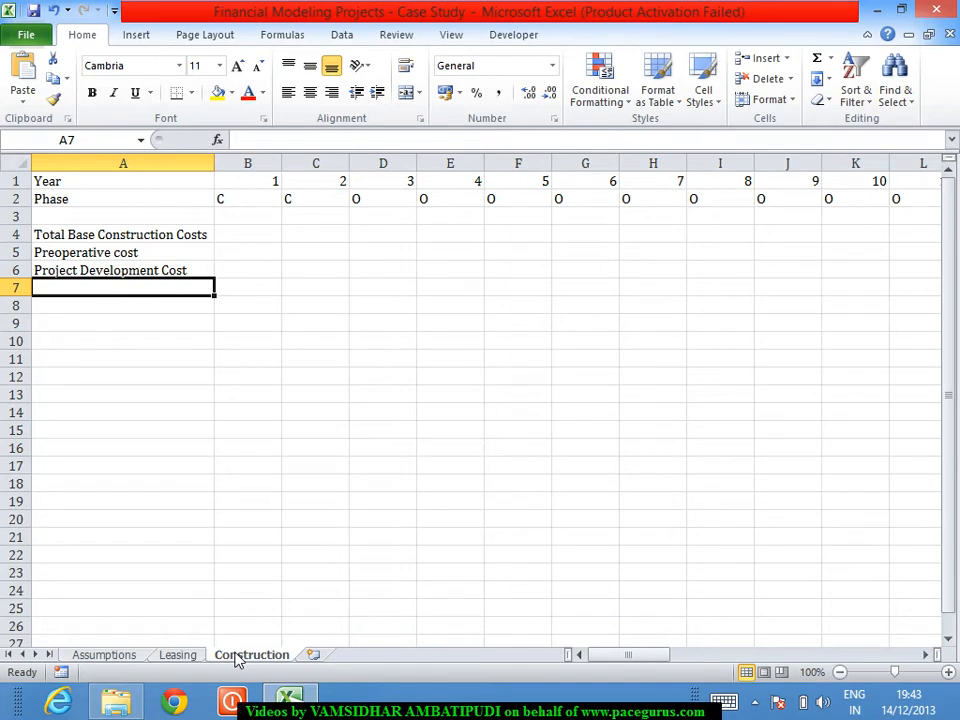
Check the Stamp Duties item on the Assumptions sheet, dismiss the backup reminder, and enter Stamp Duties in cell A7 of the Construction sheet
{"action": "left_click", "coordinate": [131, 658]}
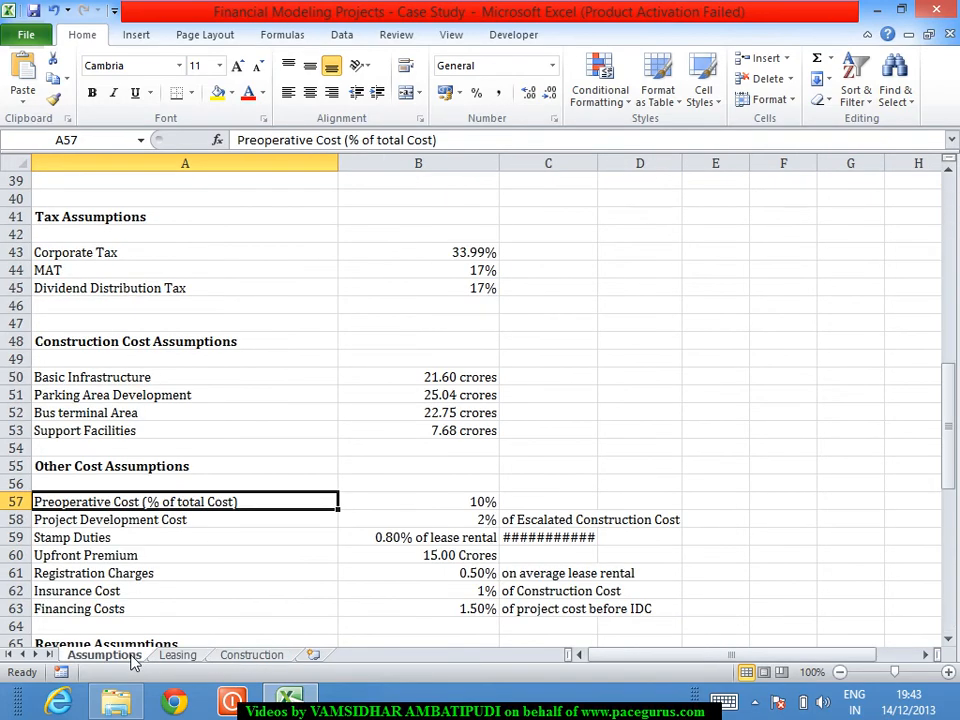
{"action": "key", "text": "Down"}
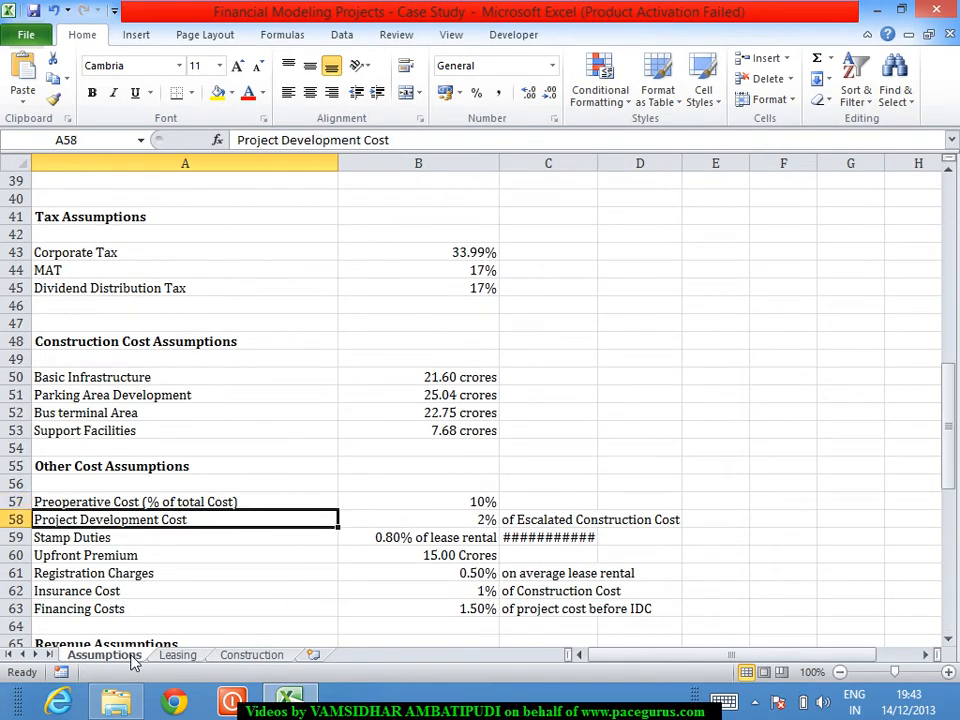
{"action": "key", "text": "Down"}
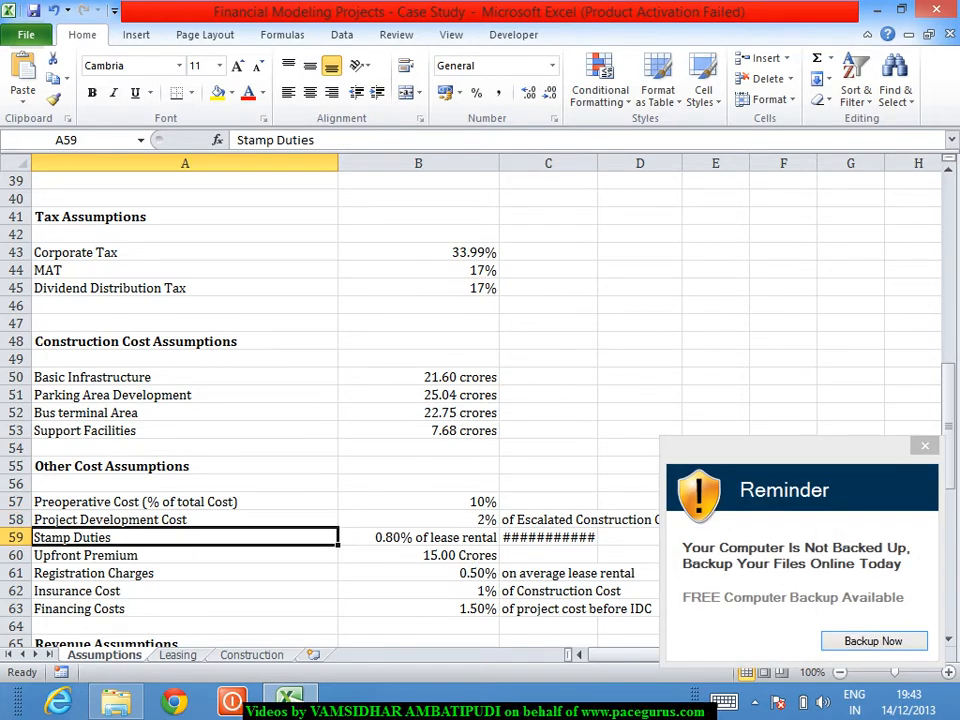
{"action": "left_click", "coordinate": [925, 445]}
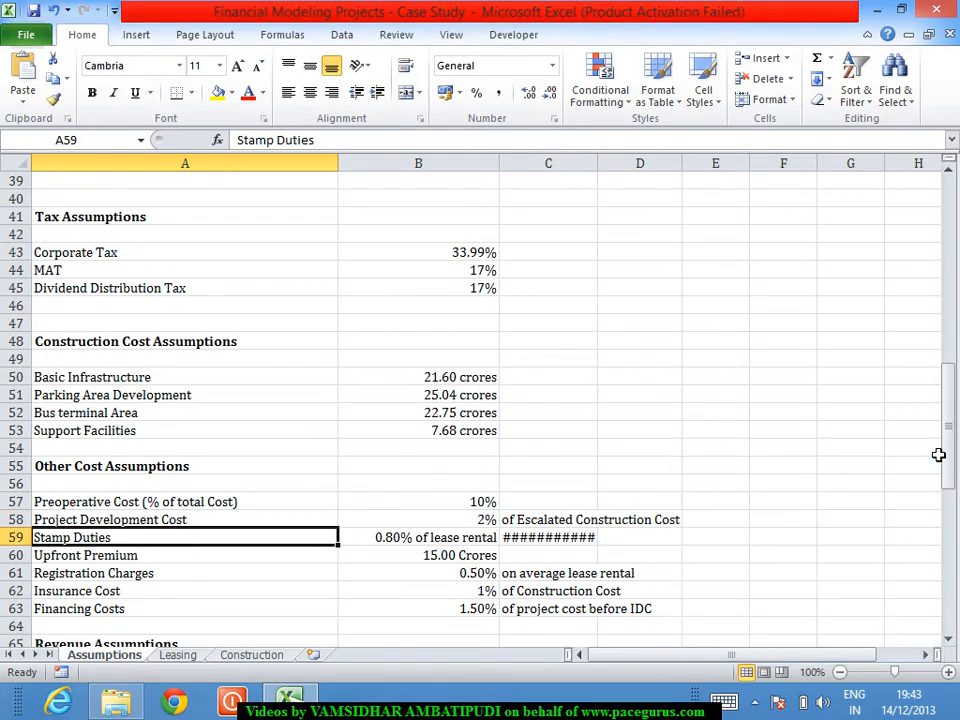
{"action": "left_click", "coordinate": [266, 660]}
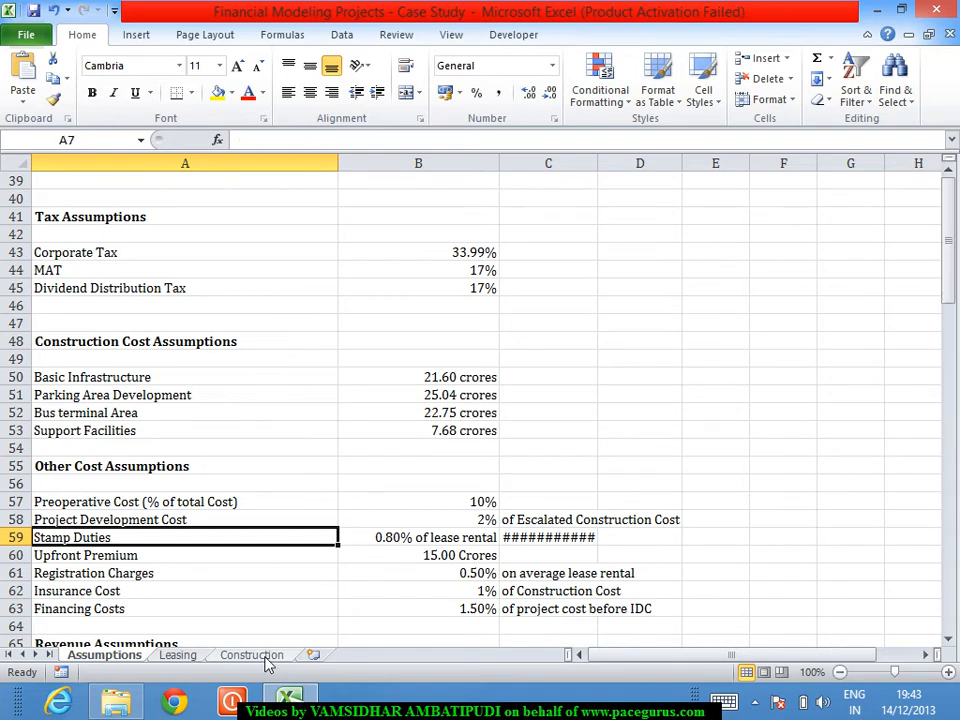
{"action": "type", "text": "Stam"}
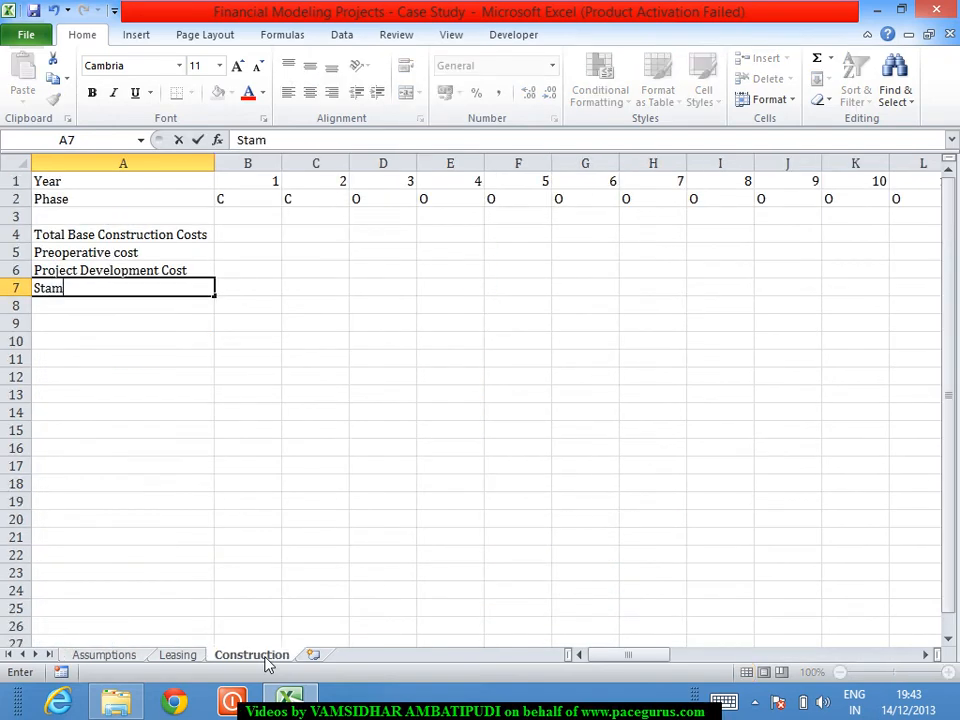
{"action": "type", "text": "p Duties"}
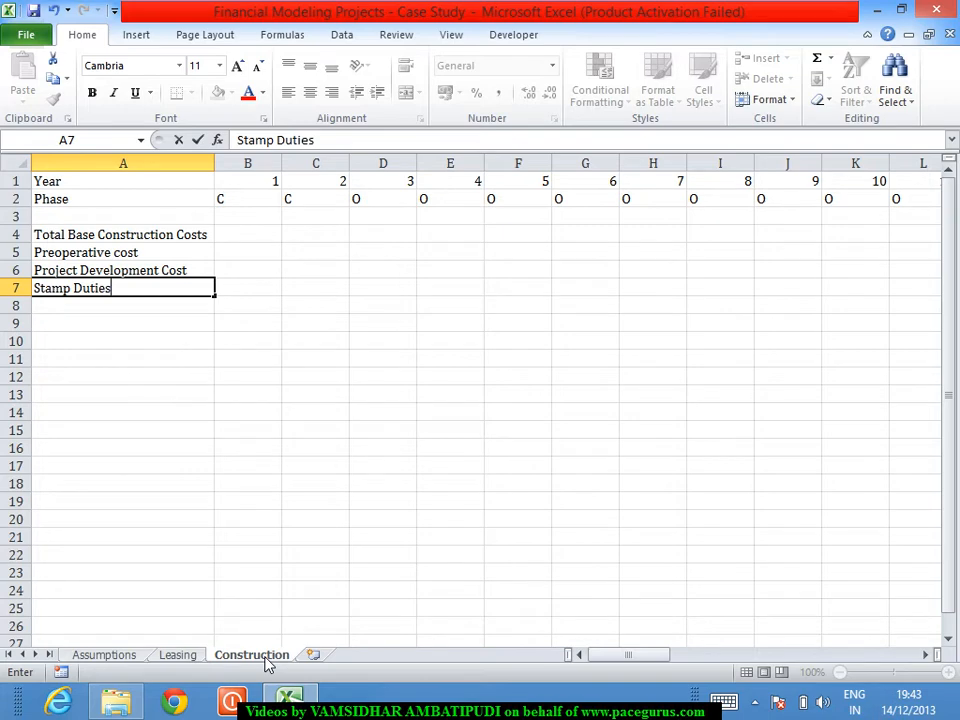
{"action": "key", "text": "Return"}
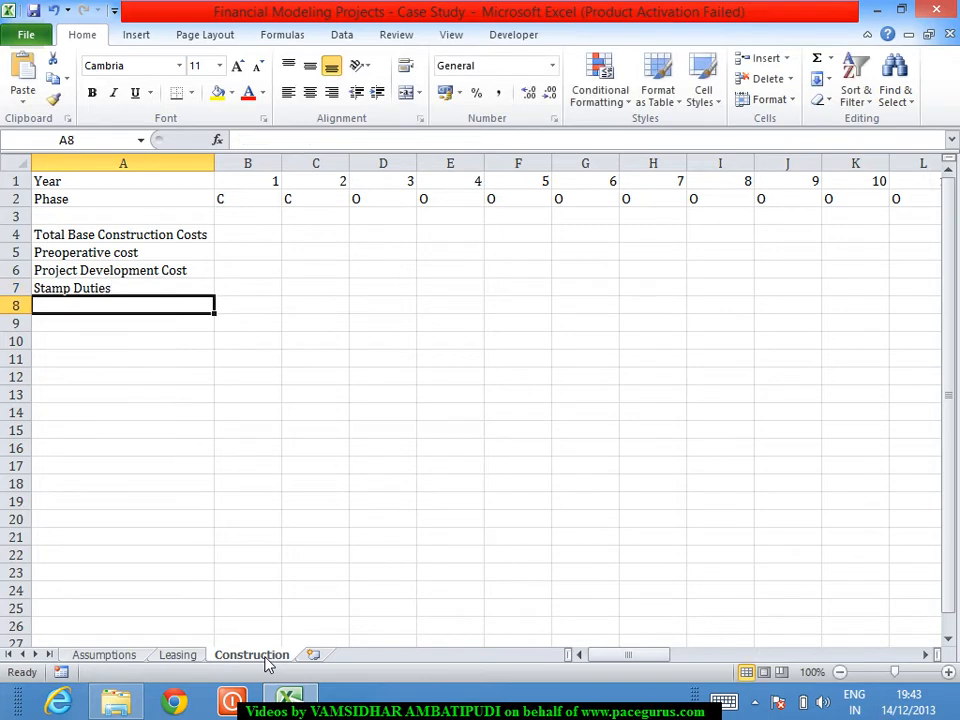
Consult the other cost assumptions again and enter the label Upfront Premium in cell A8 of the Construction sheet
{"action": "left_click", "coordinate": [97, 664]}
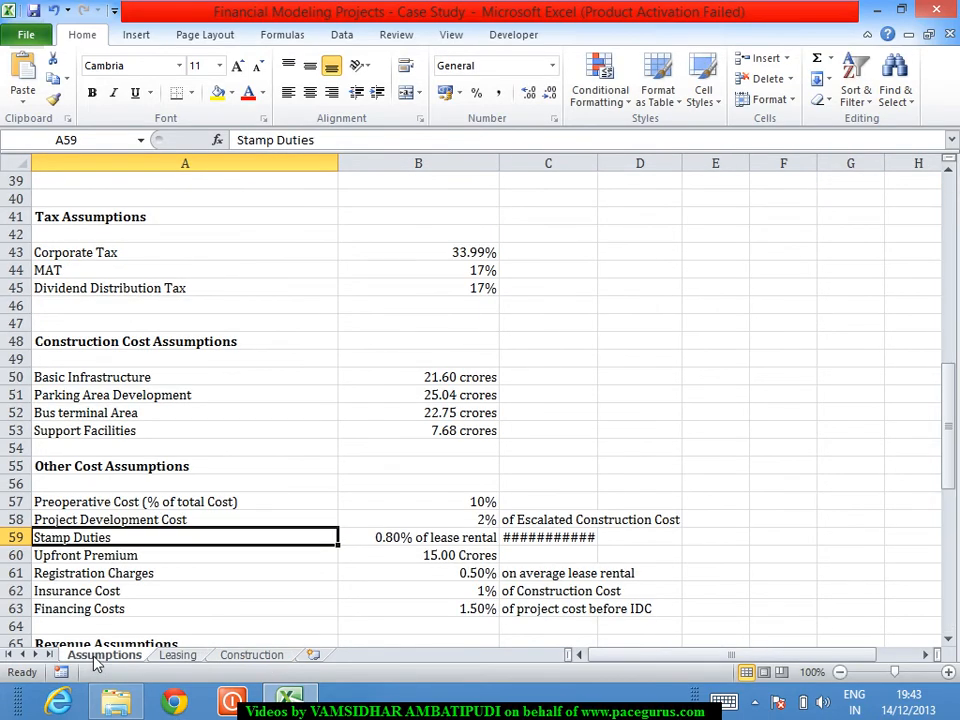
{"action": "left_click", "coordinate": [231, 658]}
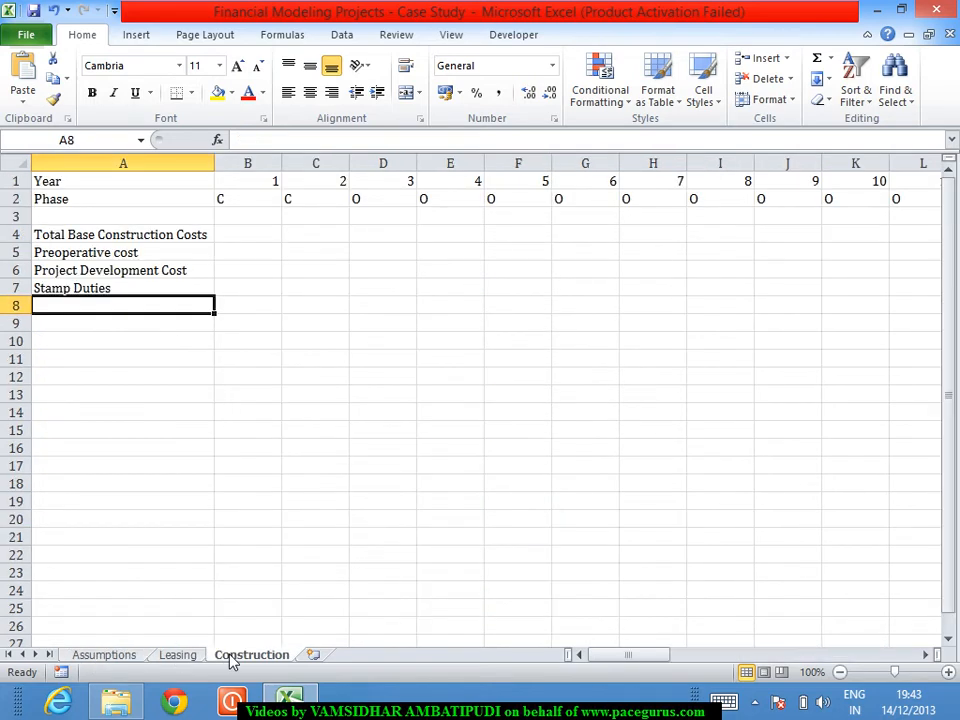
{"action": "type", "text": "Up"}
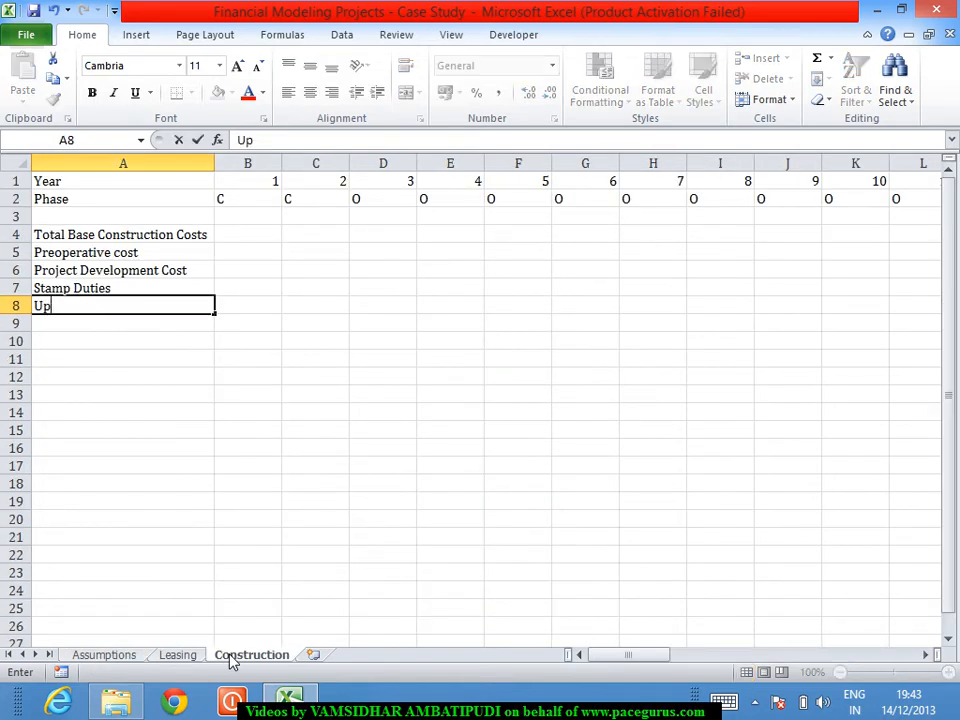
{"action": "type", "text": "front Premium"}
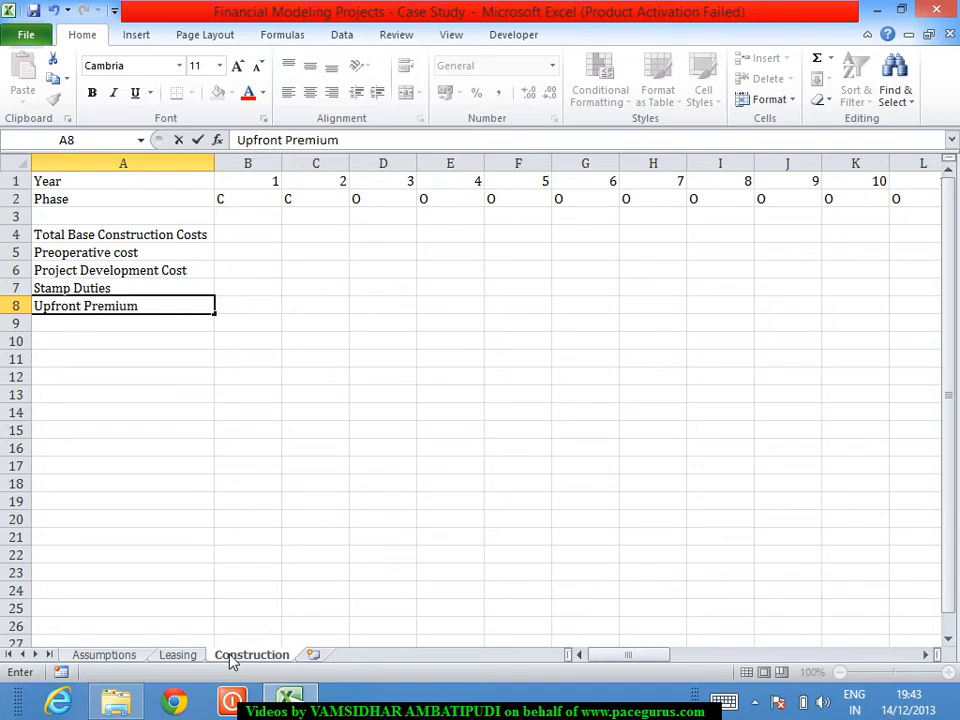
{"action": "key", "text": "Return"}
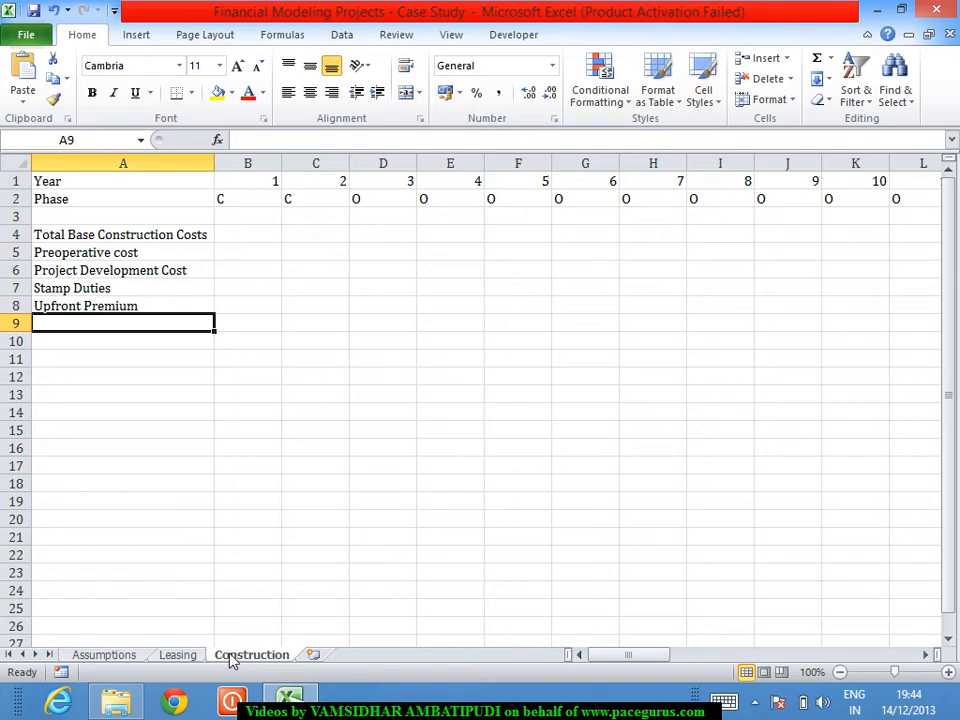
Check the registration item in the other cost assumptions and enter the label Registration Charges in cell A9 of the Construction sheet
{"action": "left_click", "coordinate": [118, 658]}
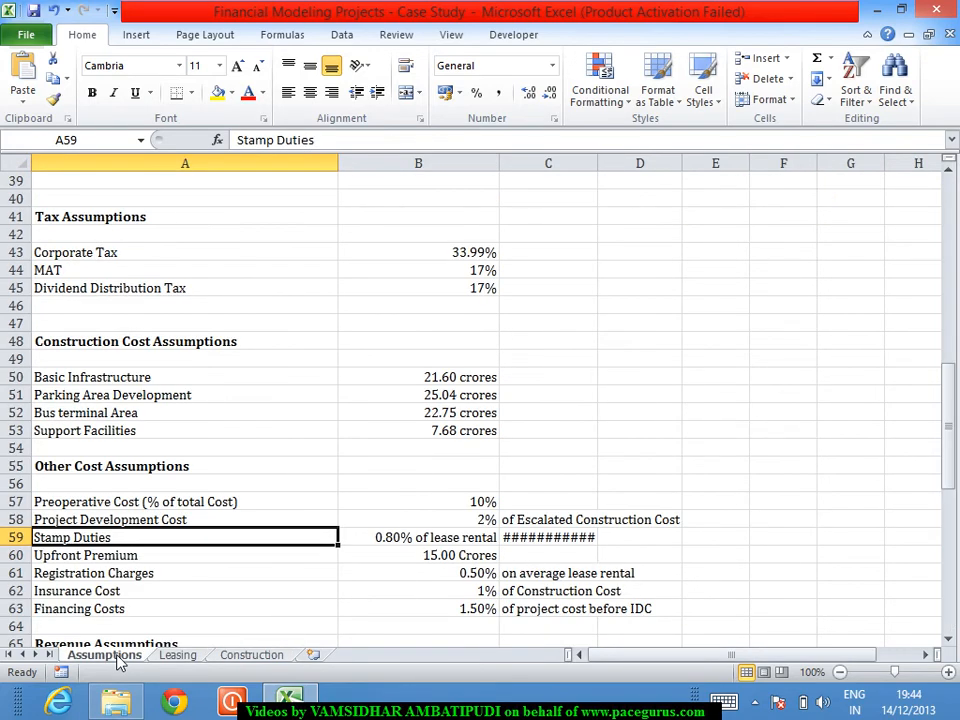
{"action": "key", "text": "Down"}
{"action": "key", "text": "Down"}
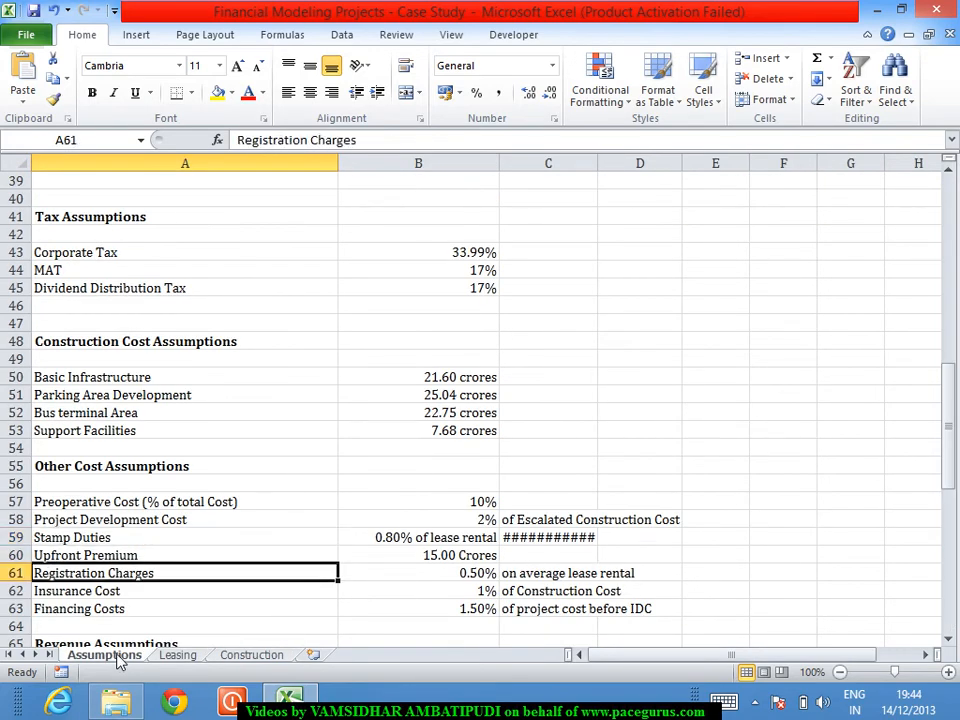
{"action": "left_click", "coordinate": [250, 656]}
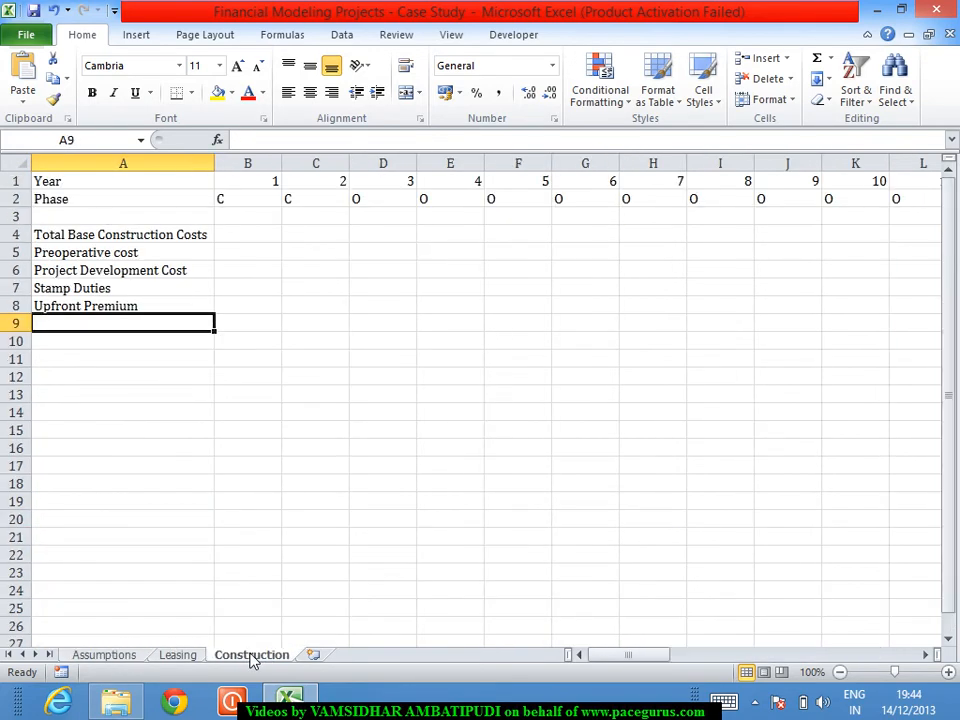
{"action": "type", "text": "Reg"}
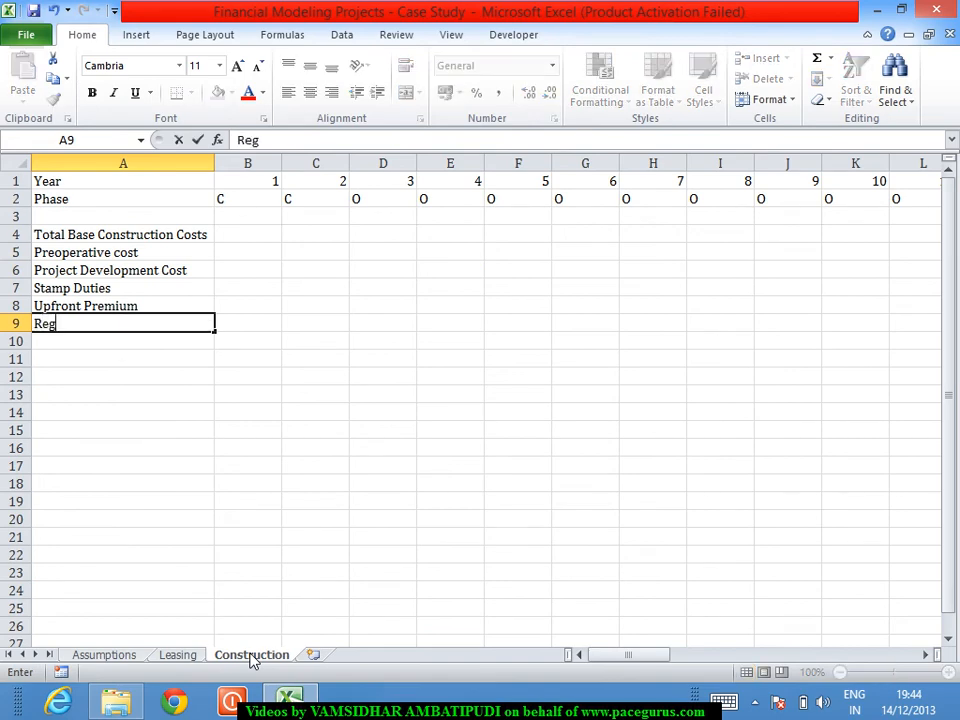
{"action": "type", "text": "istration Ch"}
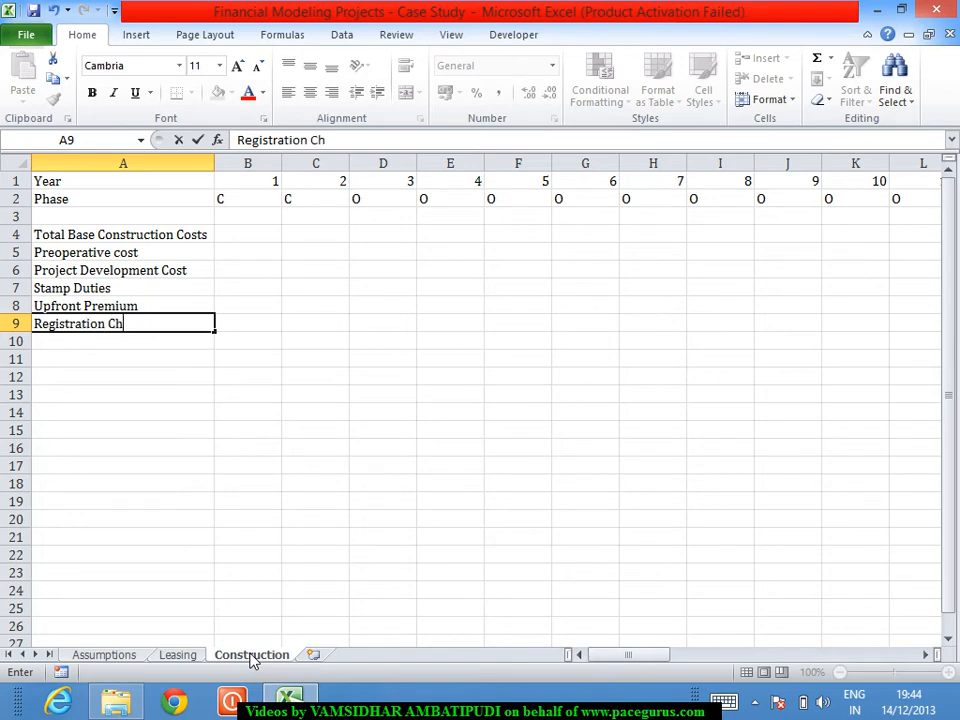
{"action": "type", "text": "arges"}
{"action": "key", "text": "Return"}
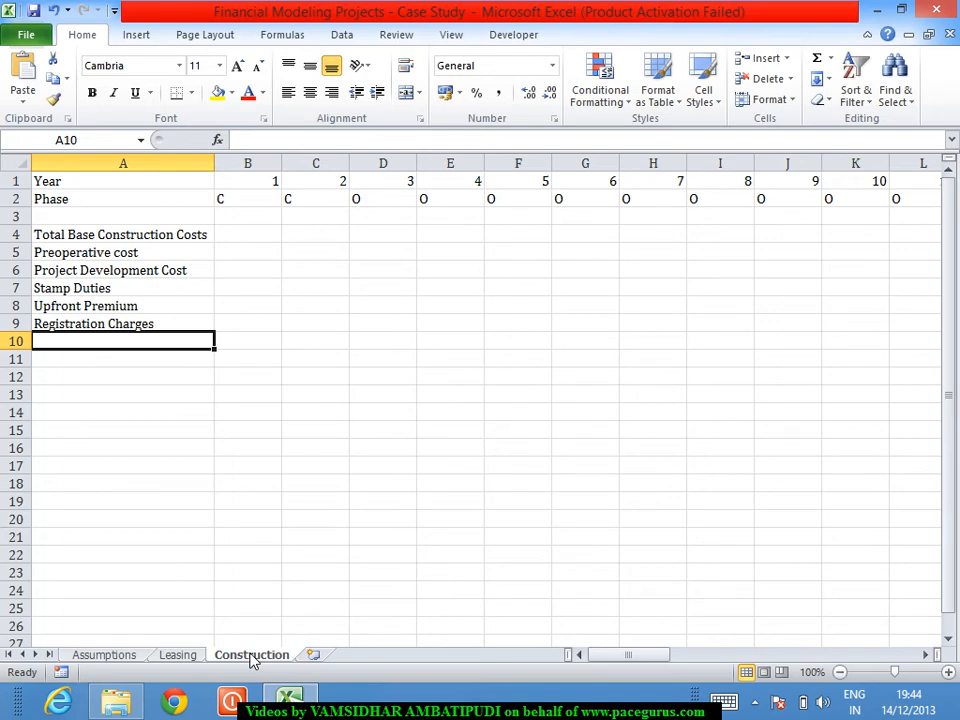
Consult the Assumptions sheet for the next cost item and enter the label Insurance Charges in cell A10 of the Construction sheet
{"action": "left_click", "coordinate": [126, 660]}
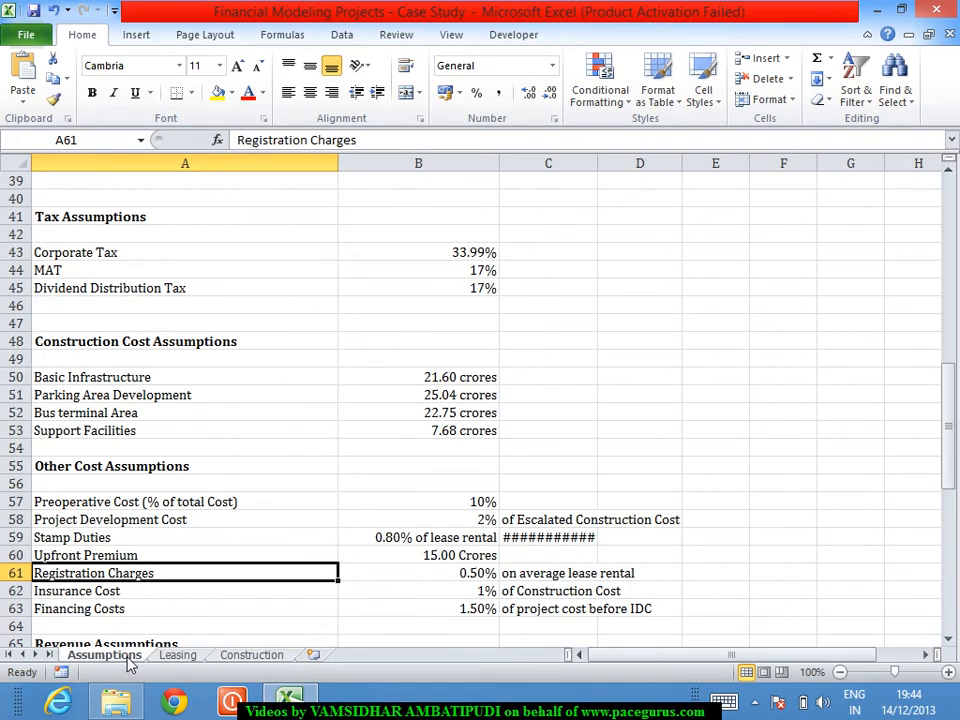
{"action": "left_click", "coordinate": [274, 656]}
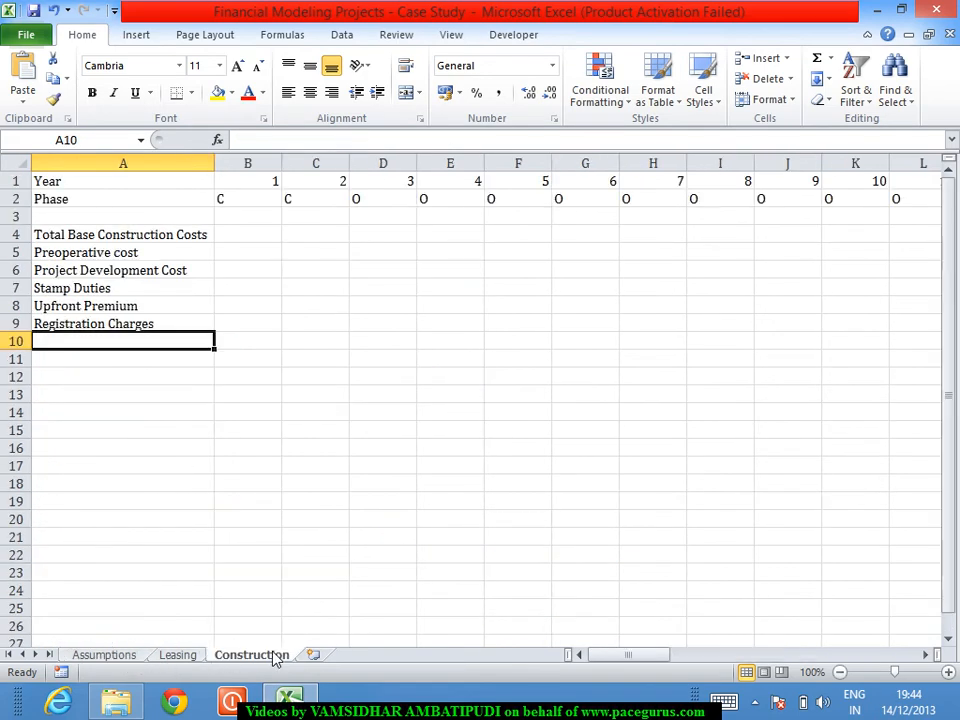
{"action": "type", "text": "Ins"}
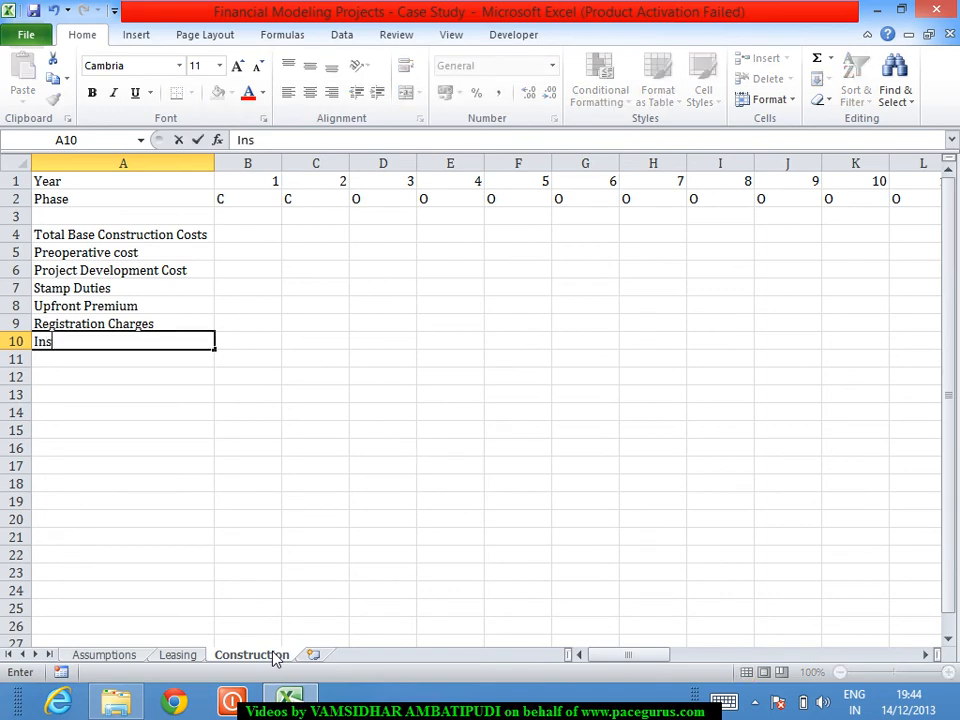
{"action": "type", "text": "urance"}
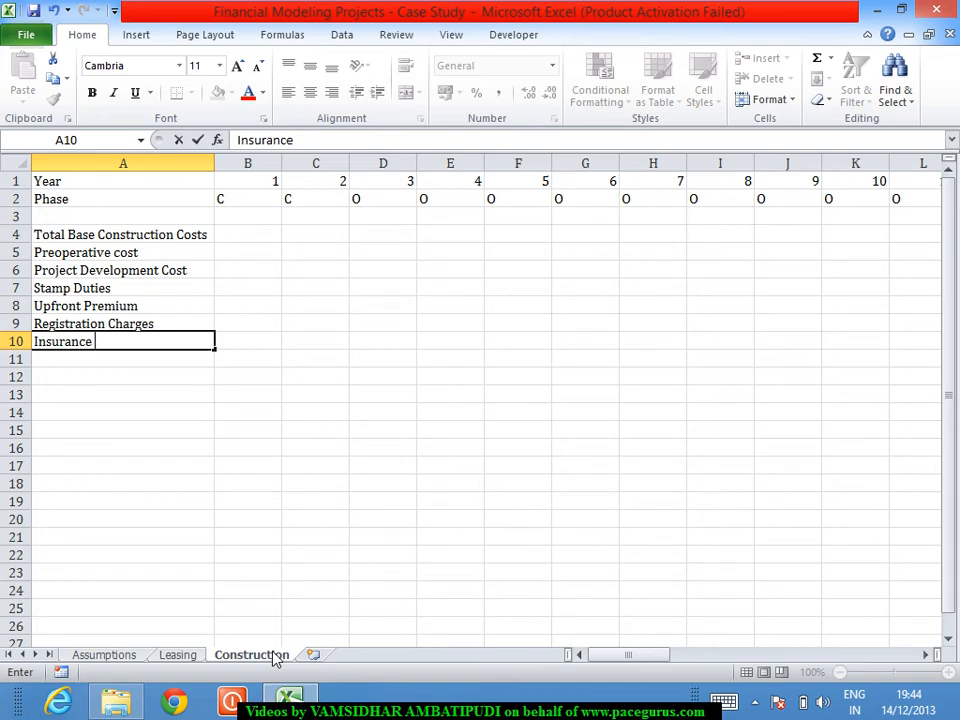
{"action": "type", "text": " Charges"}
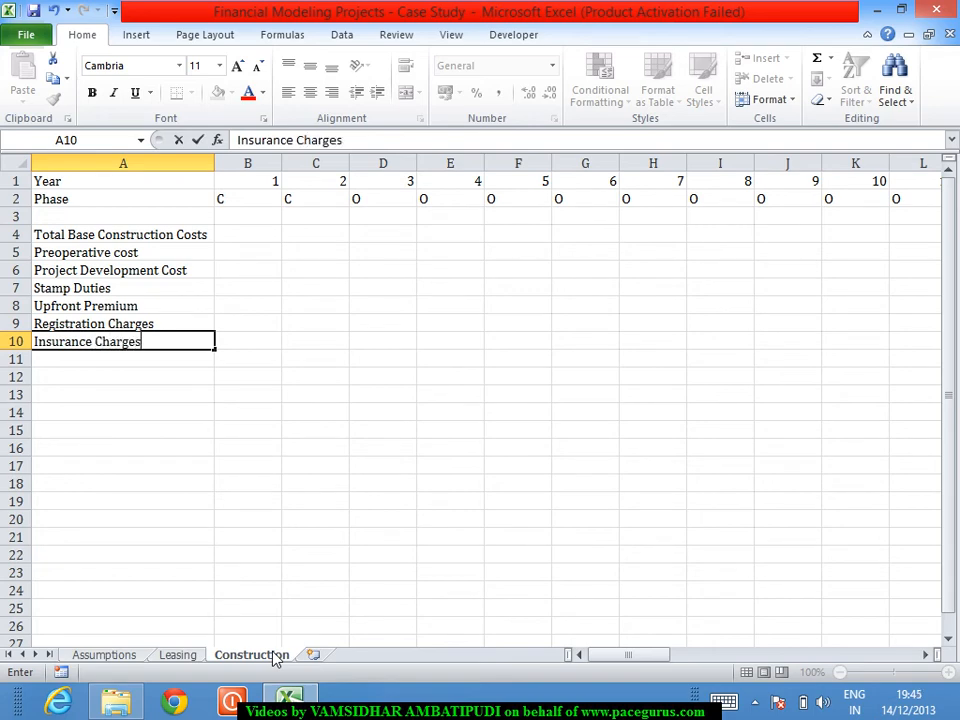
{"action": "key", "text": "Return"}
Add the label Finance Costs in cell A11 of the Construction sheet and reselect that cell
{"action": "type", "text": "Fin"}
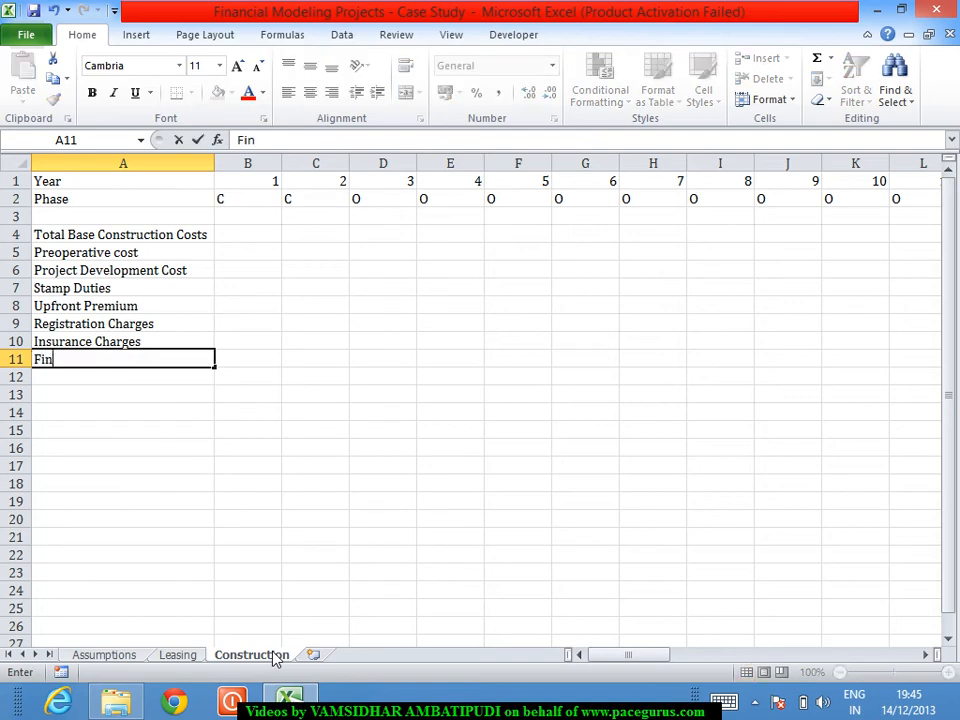
{"action": "type", "text": "ance Costs"}
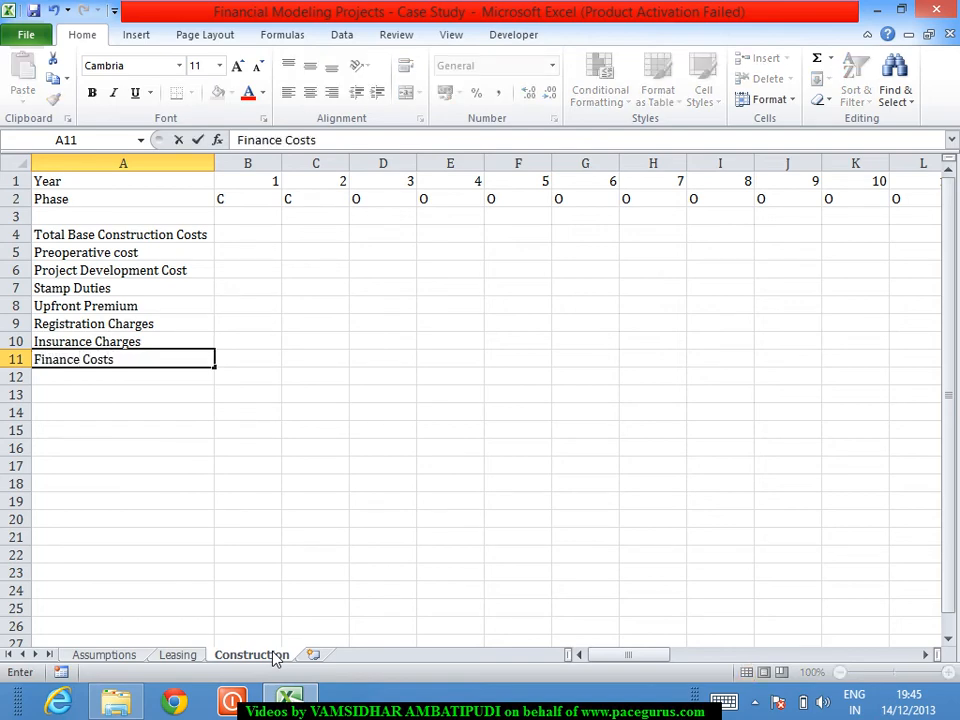
{"action": "key", "text": "Return"}
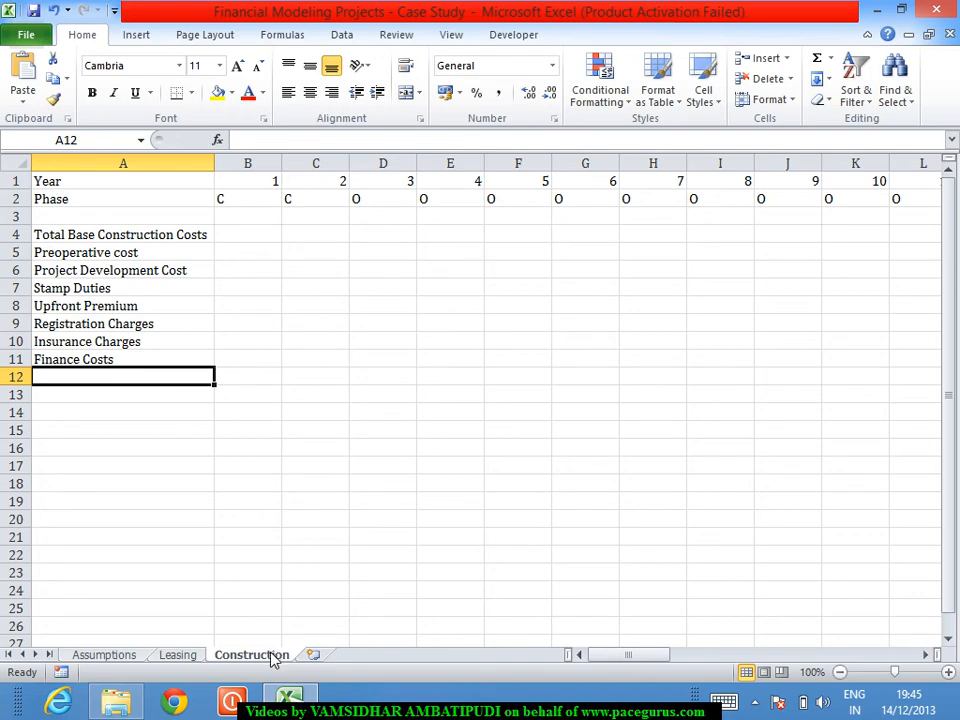
{"action": "key", "text": "Up"}
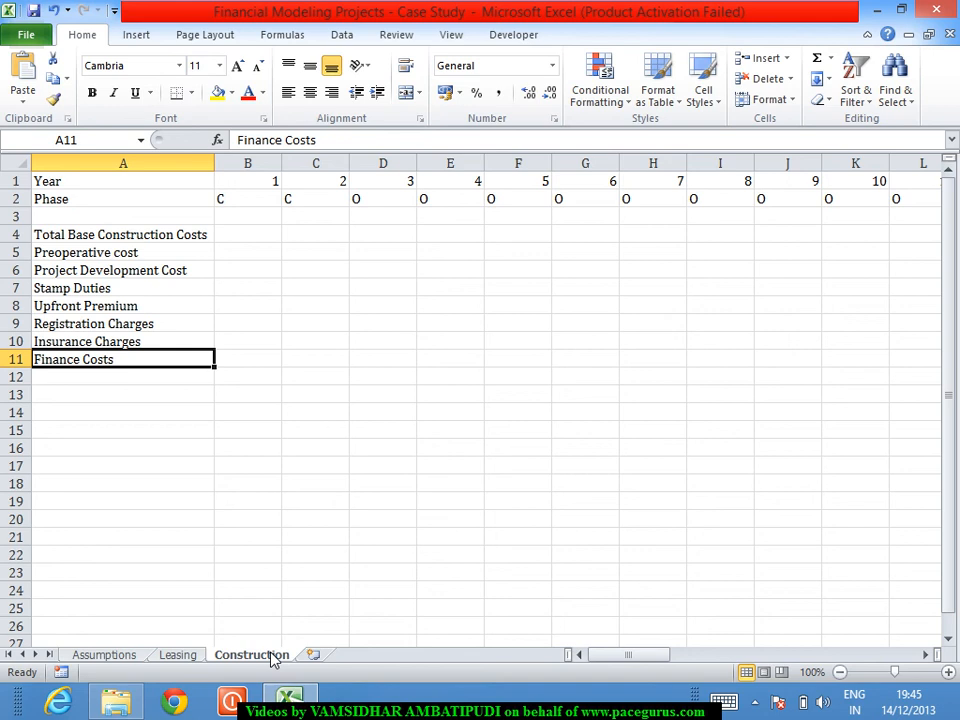
Review the Leasing sheet and compare the Construction sheet's cost list with the construction and other cost assumptions
{"action": "left_click", "coordinate": [181, 656]}
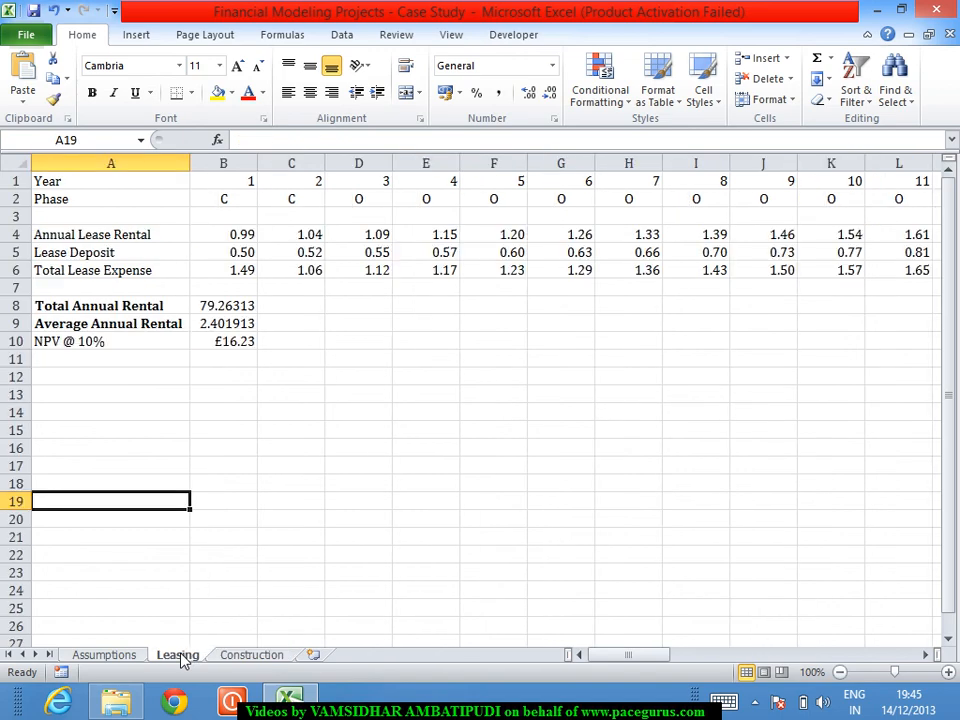
{"action": "left_click", "coordinate": [101, 658]}
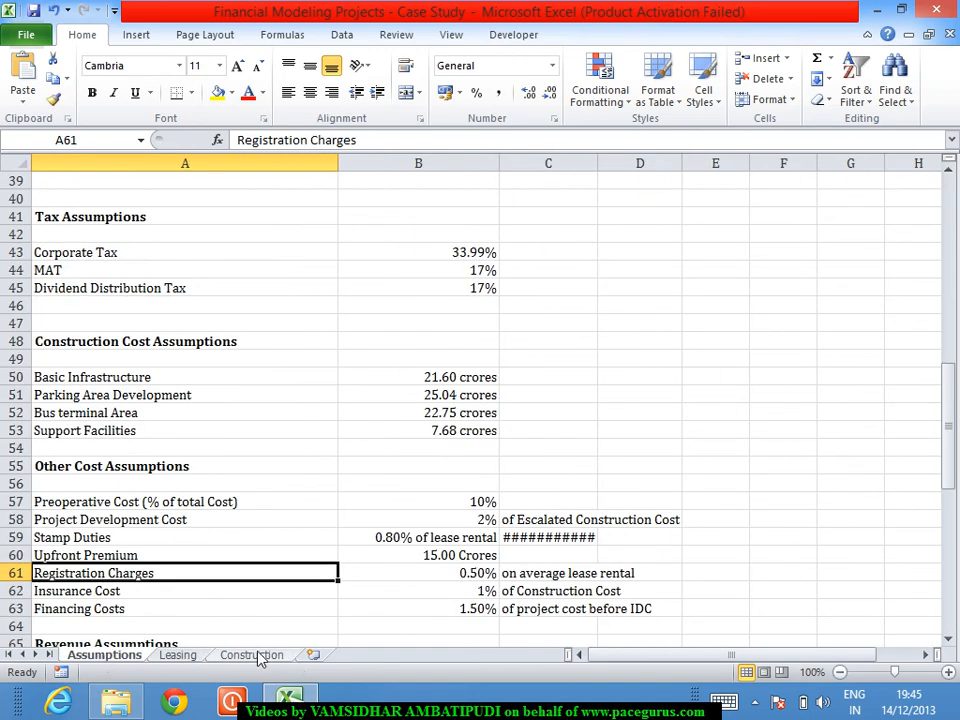
{"action": "left_click", "coordinate": [258, 657]}
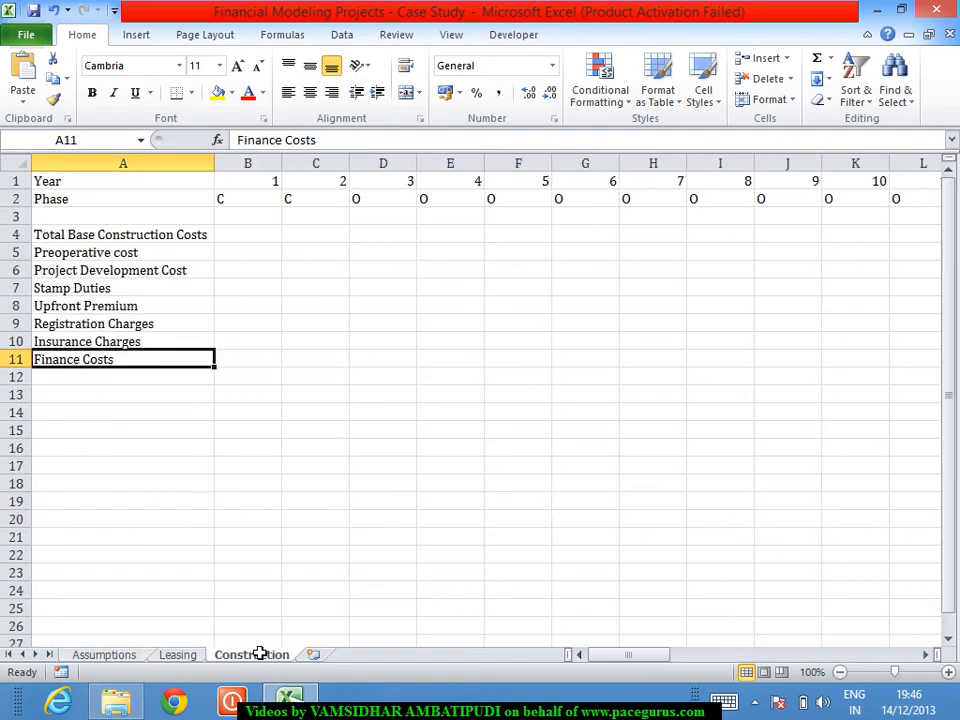
{"action": "left_click", "coordinate": [105, 657]}
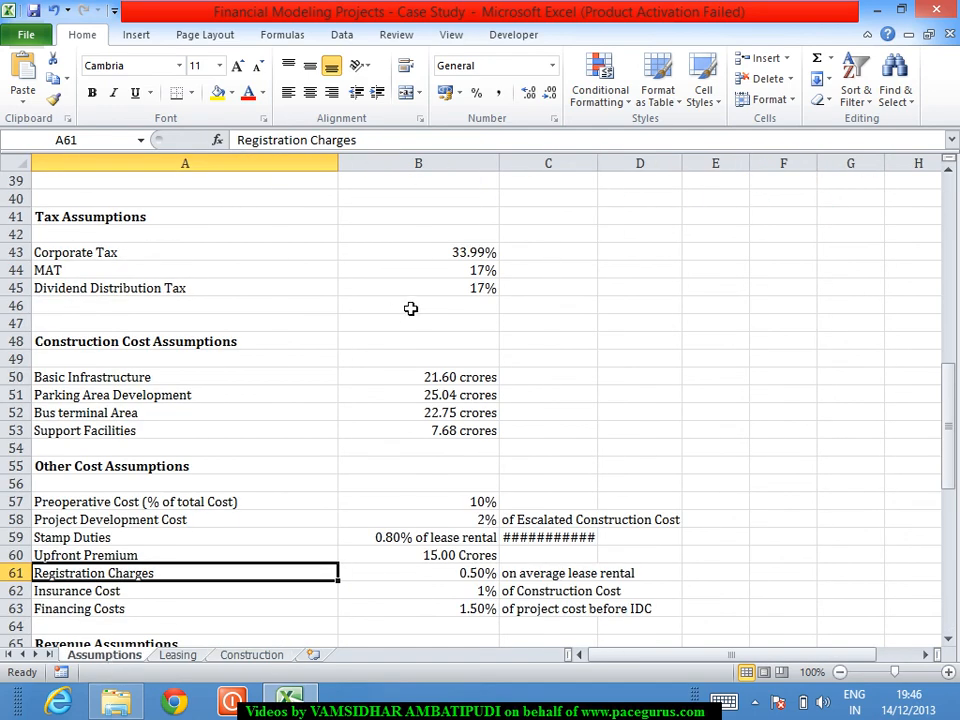